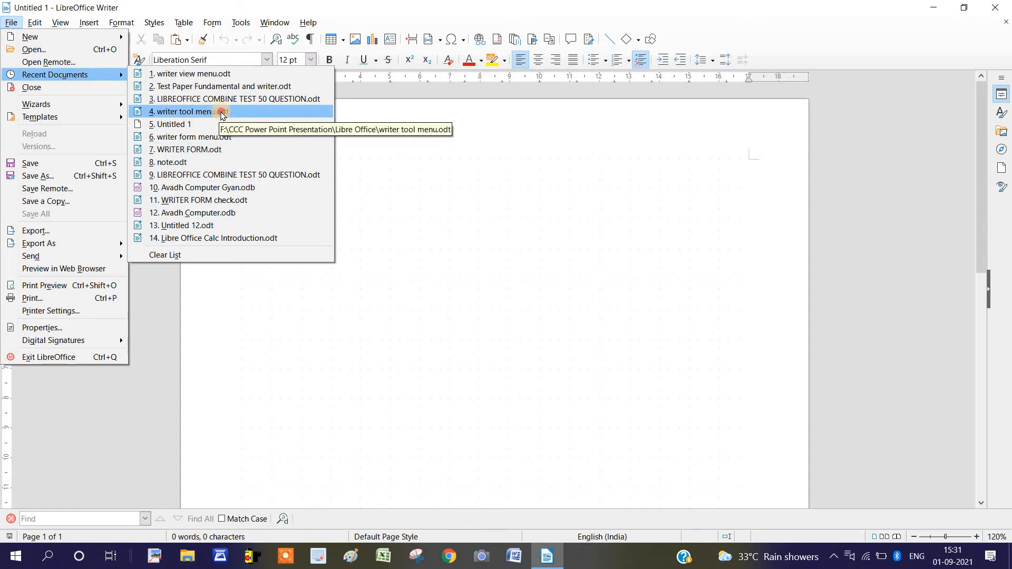
Open the recent document "writer tool menu.odt" and place the cursor in the paragraph under the SPELLING heading
{"action": "left_click", "coordinate": [222, 112]}
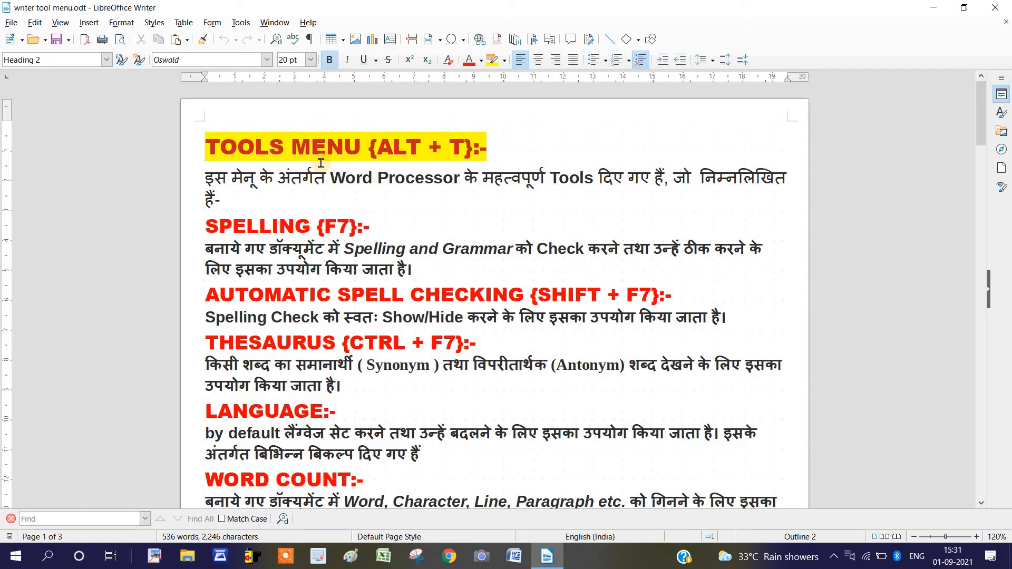
{"action": "left_click", "coordinate": [421, 151]}
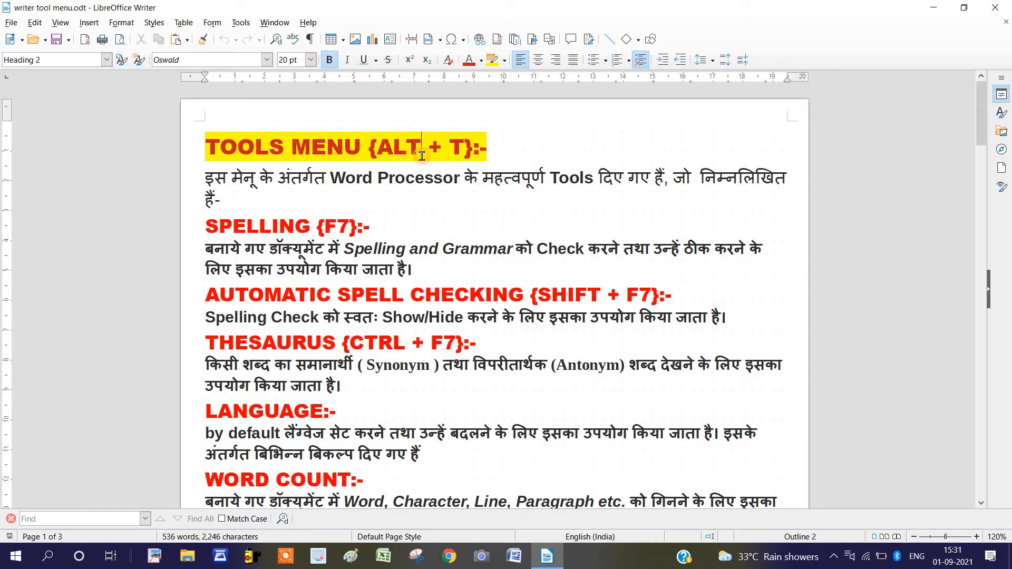
{"action": "left_click", "coordinate": [467, 276]}
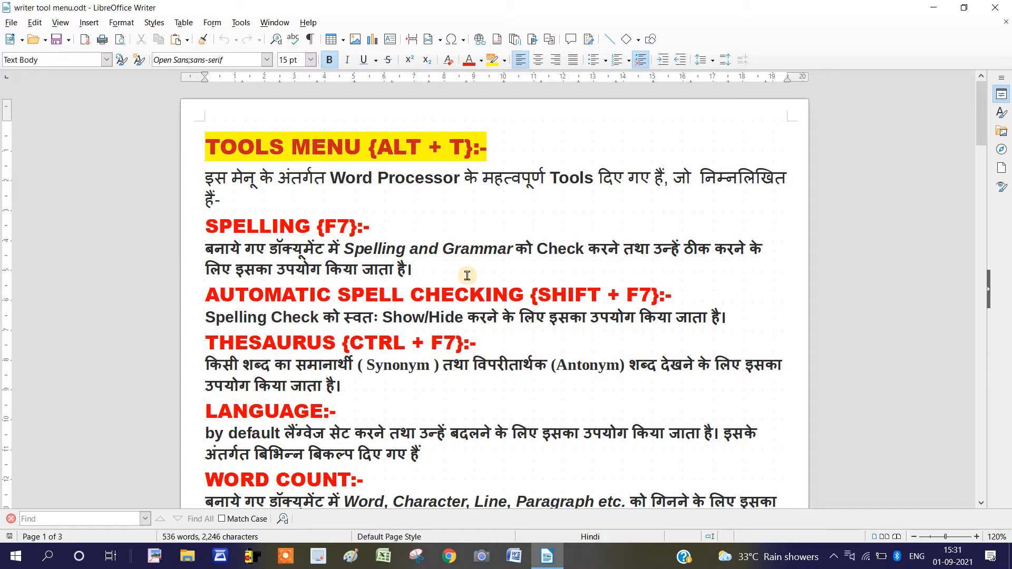
{"action": "key", "text": "alt+t"}
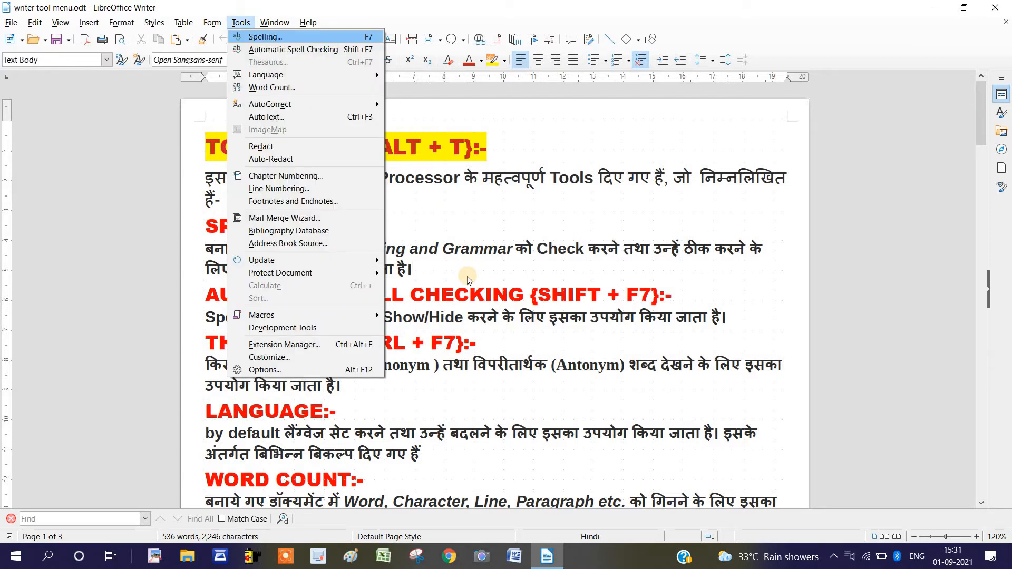
{"action": "left_click", "coordinate": [468, 275]}
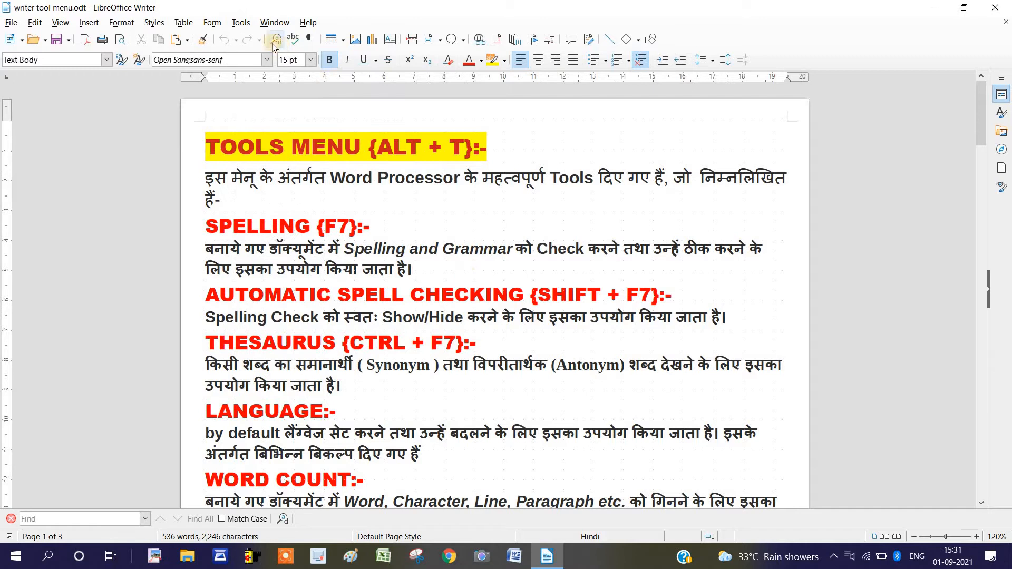
{"action": "left_click", "coordinate": [240, 22]}
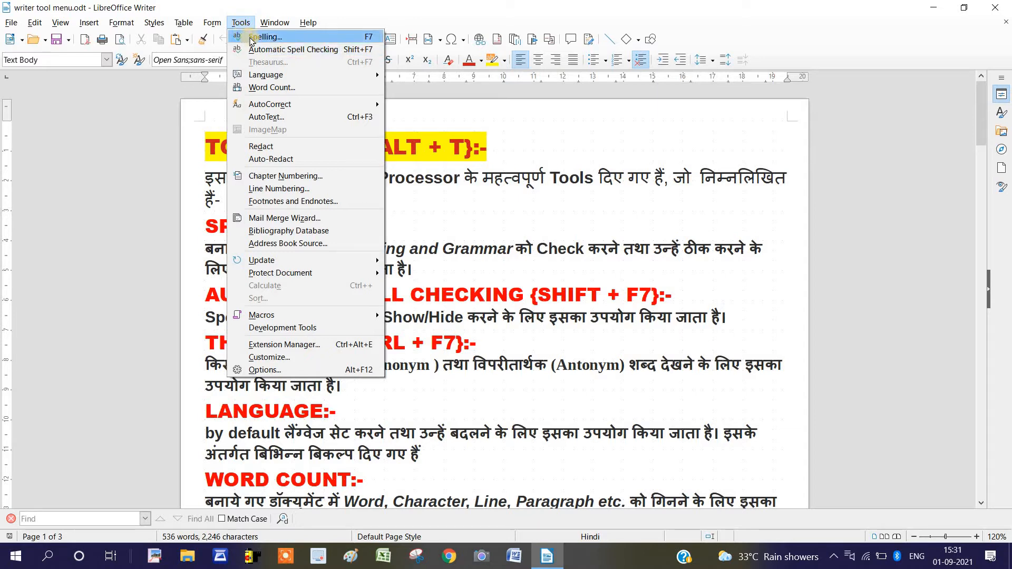
{"action": "left_click", "coordinate": [476, 214]}
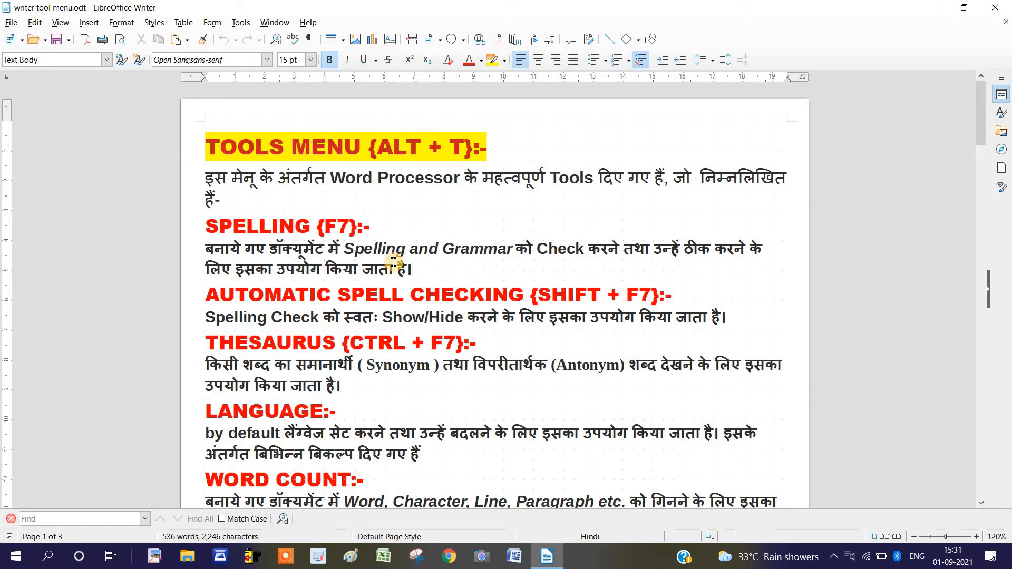
Delete one L from the "SPELLING {F7}" heading so the word reads SPELING
{"action": "left_click", "coordinate": [269, 223]}
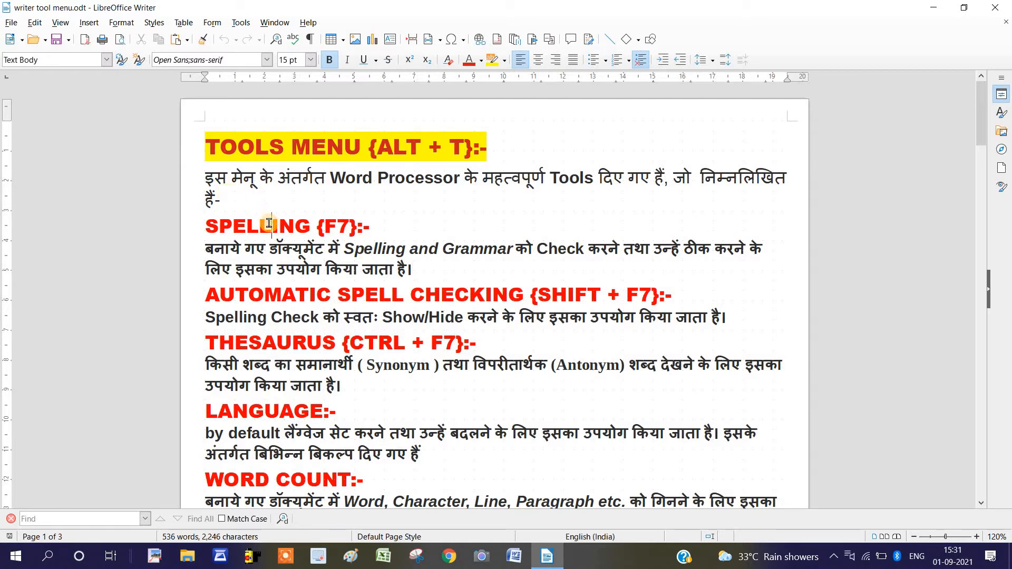
{"action": "key", "text": "BackSpace"}
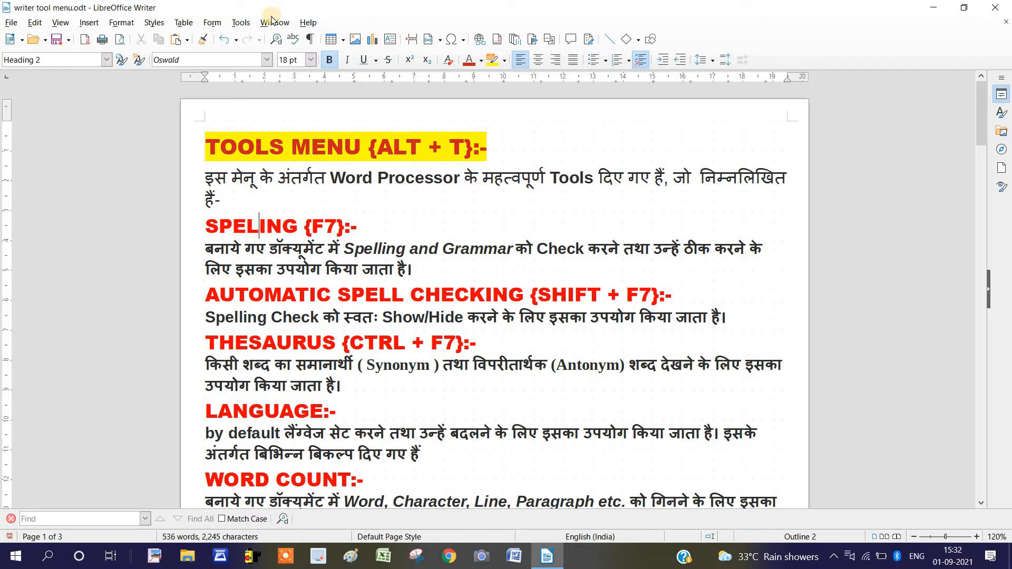
Run the spelling check, replace SPELING with the suggestion SPELLING, continue from the document's beginning, and close the check
{"action": "left_click", "coordinate": [241, 22]}
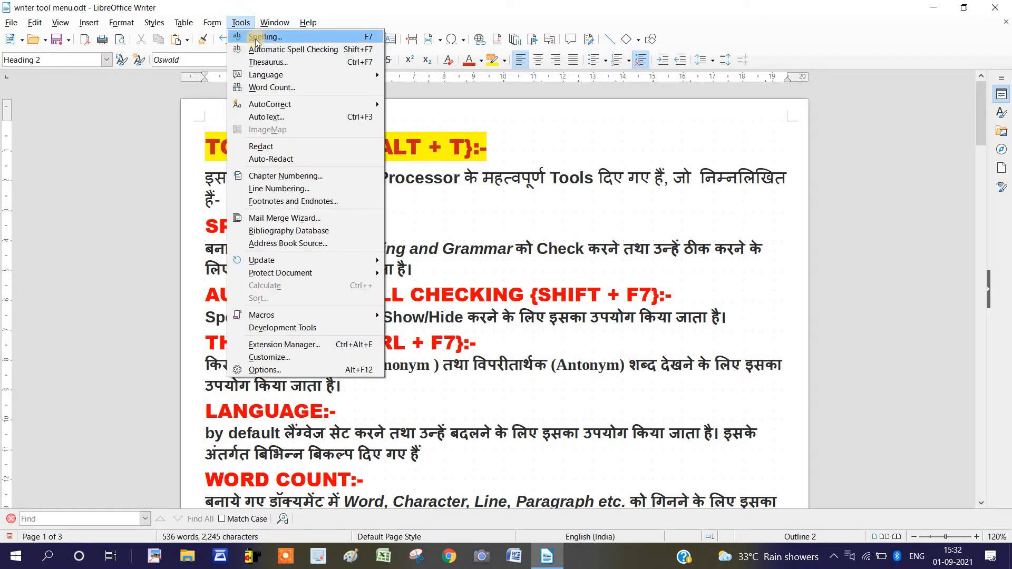
{"action": "left_click", "coordinate": [257, 38]}
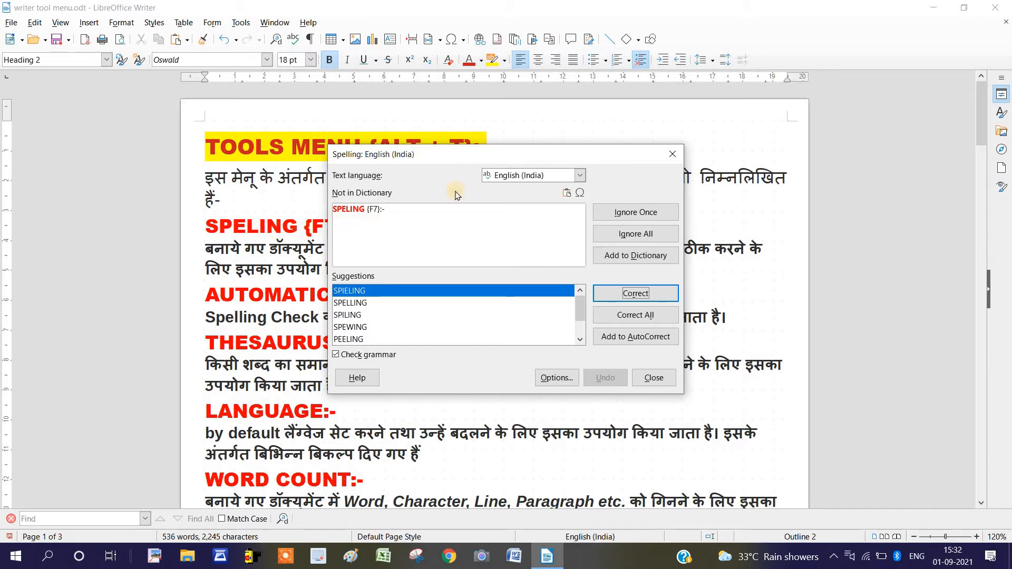
{"action": "left_click_drag", "start_coordinate": [456, 159], "coordinate": [563, 142]}
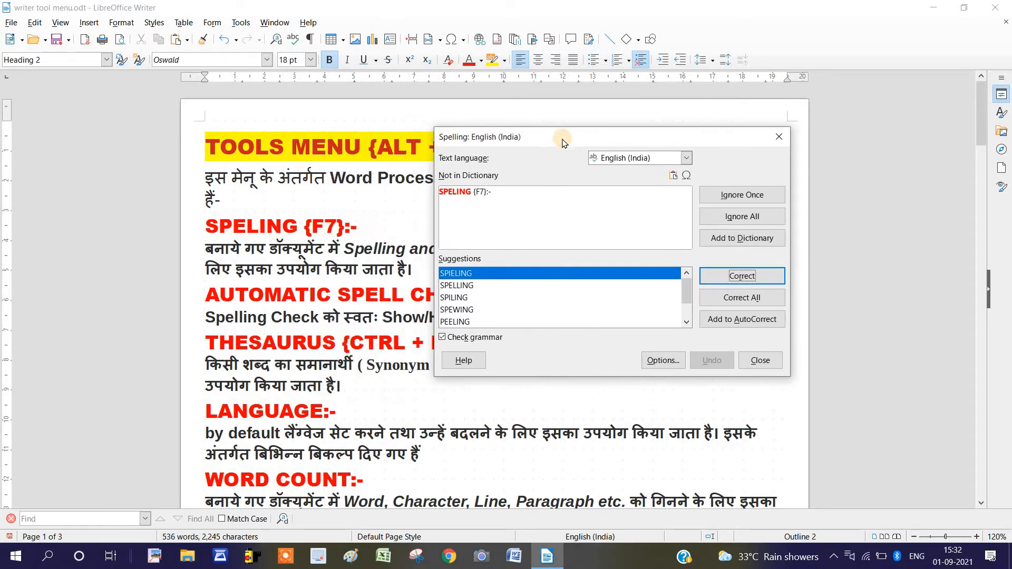
{"action": "left_click", "coordinate": [457, 285]}
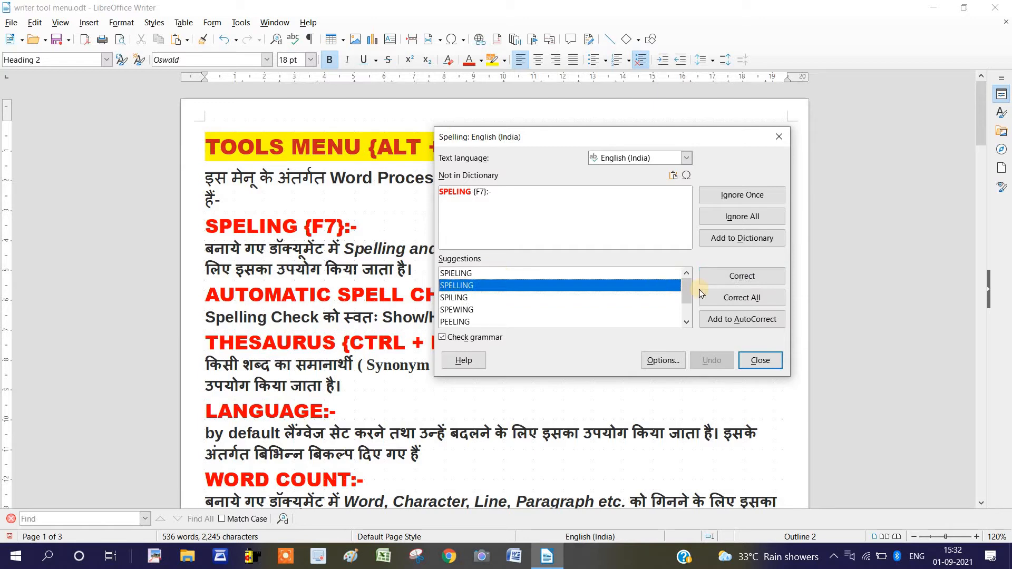
{"action": "left_click", "coordinate": [751, 282]}
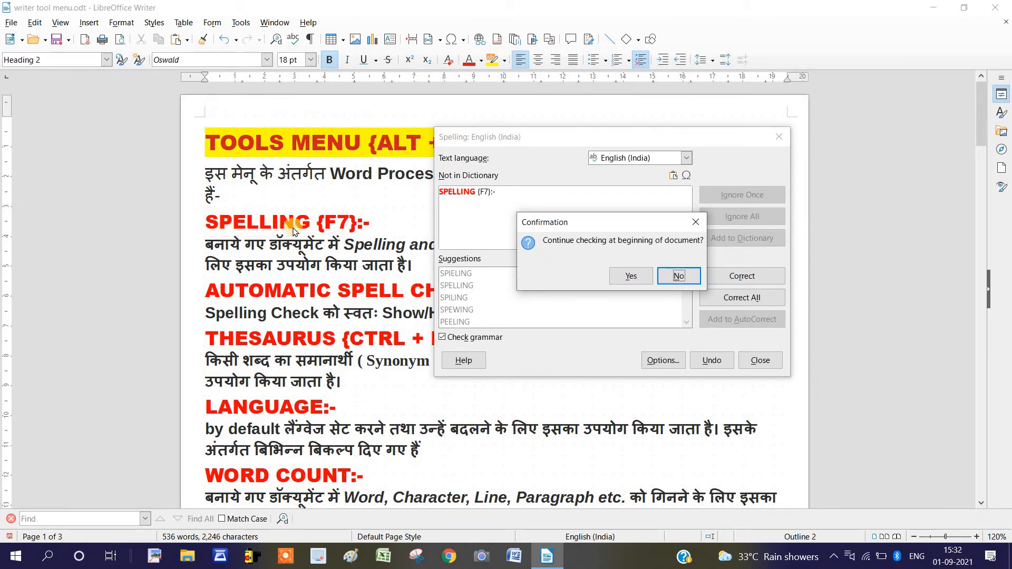
{"action": "left_click", "coordinate": [640, 277]}
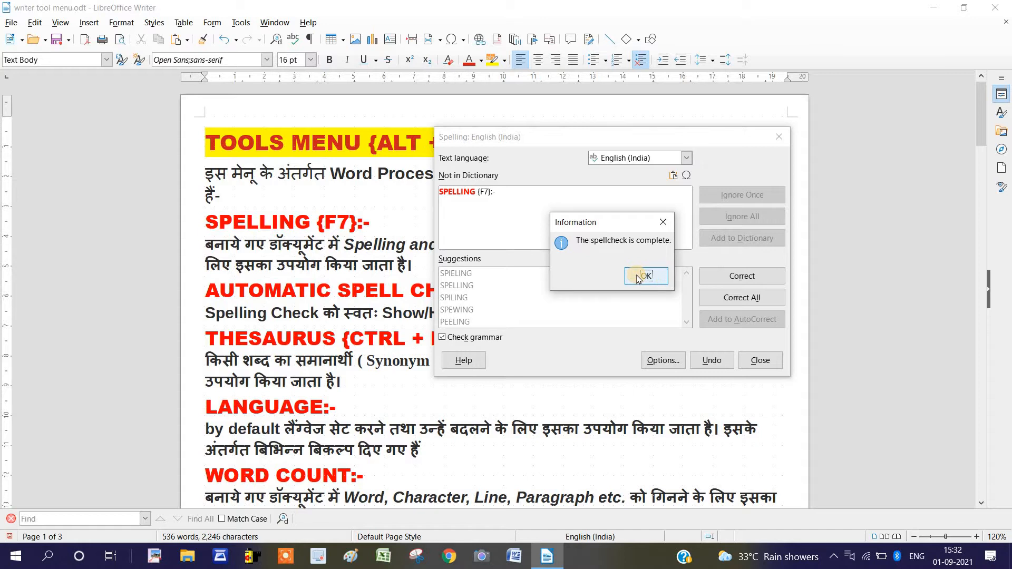
{"action": "left_click", "coordinate": [638, 278]}
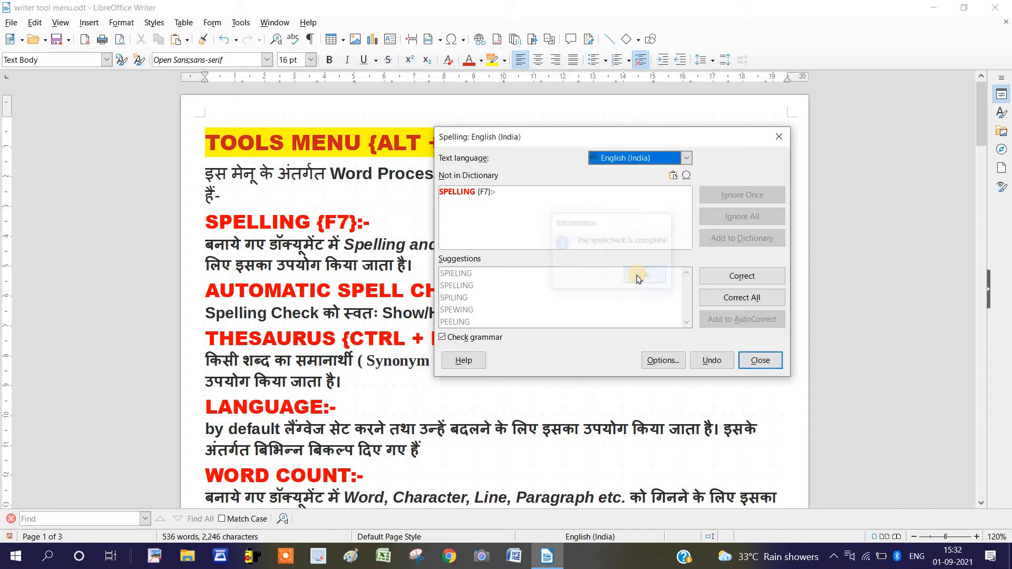
{"action": "left_click", "coordinate": [760, 360]}
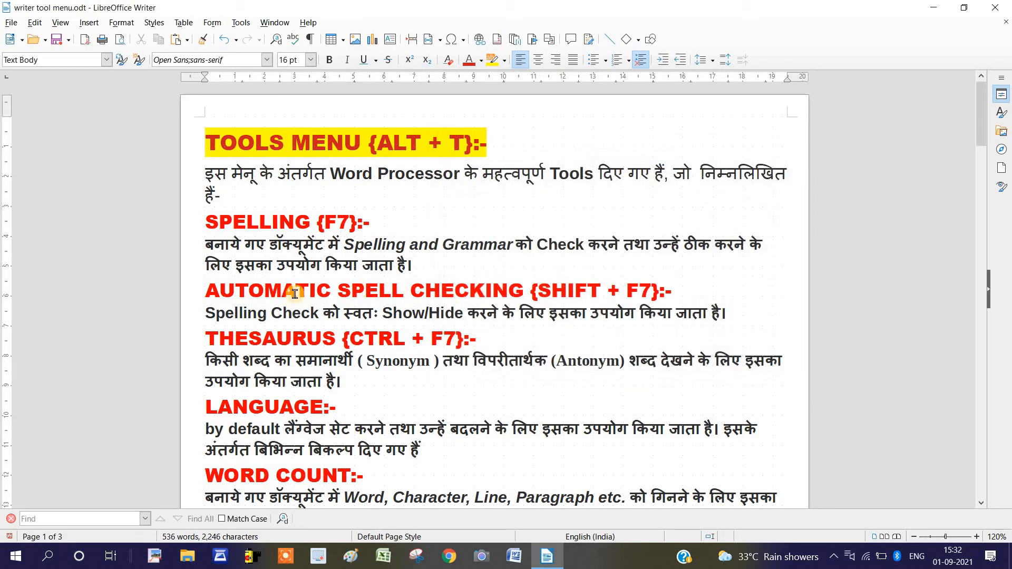
Misspell three headings by changing AUTOMATIC to AUTOMETIC, LANGUAGE to LANGEAGE and WORD COUNT to WORD COUNTE
{"action": "left_click_drag", "start_coordinate": [282, 294], "coordinate": [299, 293]}
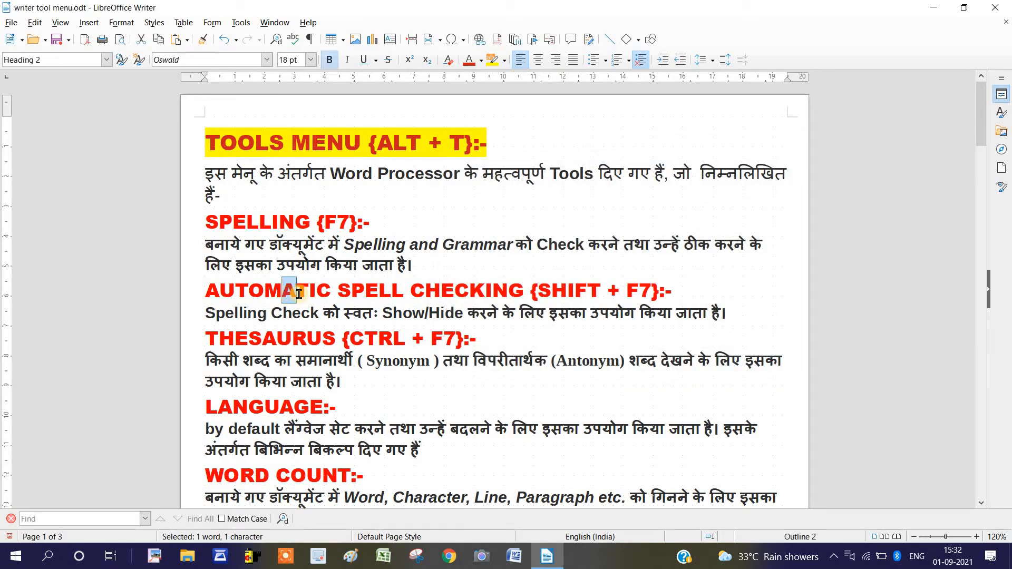
{"action": "type", "text": "E"}
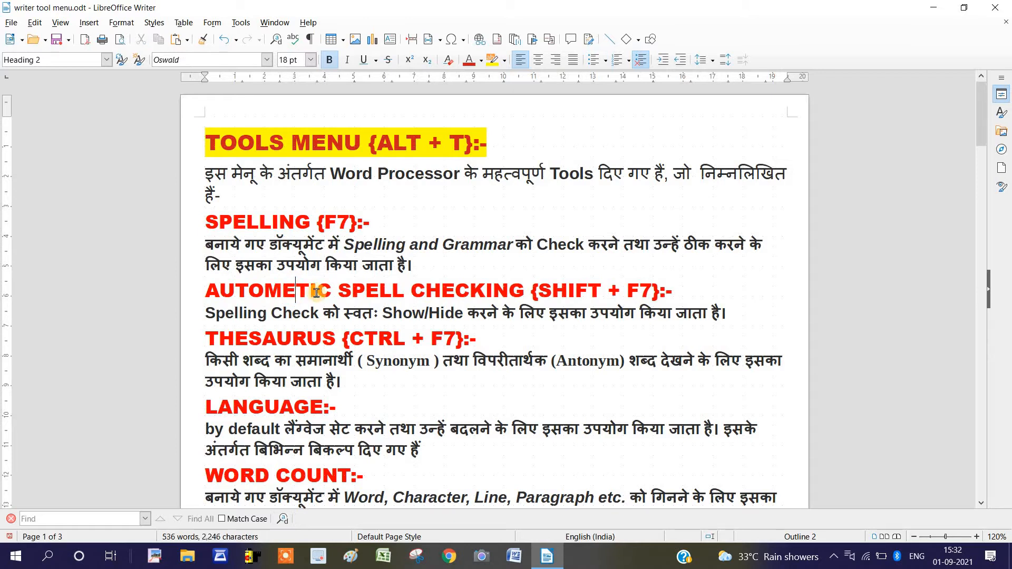
{"action": "scroll", "coordinate": [317, 294], "scroll_direction": "down", "scroll_amount": 3}
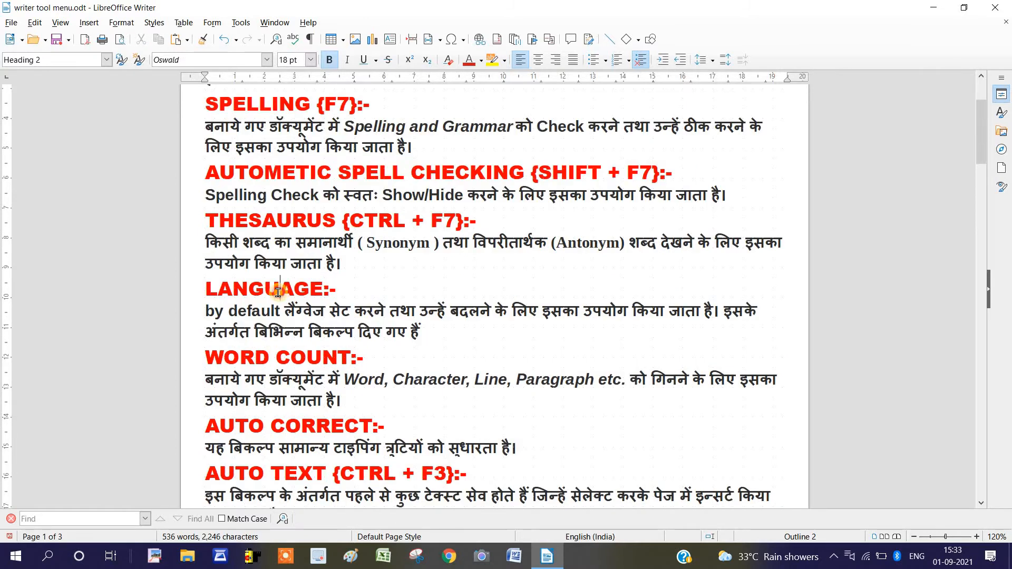
{"action": "left_click_drag", "start_coordinate": [279, 292], "coordinate": [264, 293]}
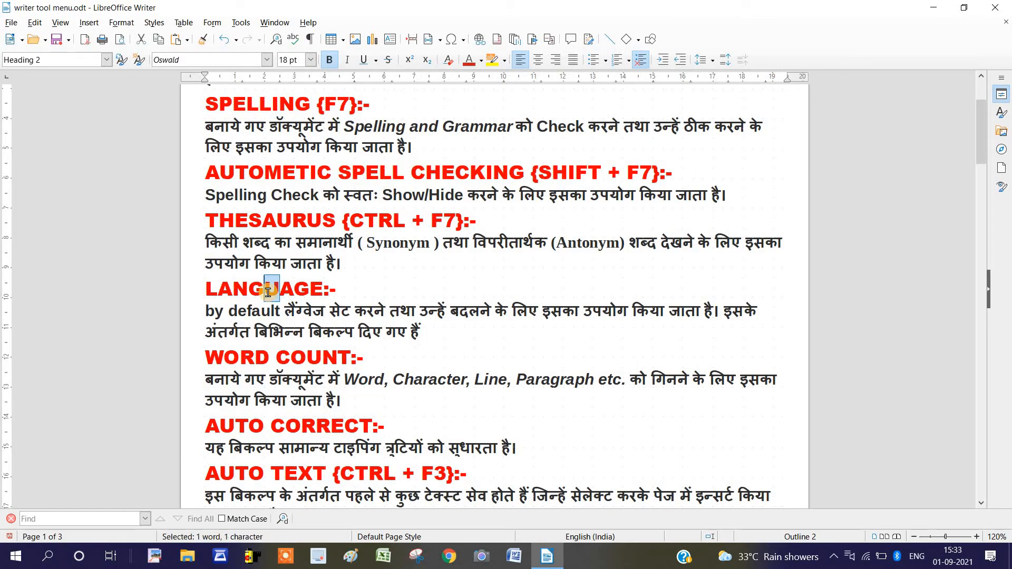
{"action": "type", "text": "E"}
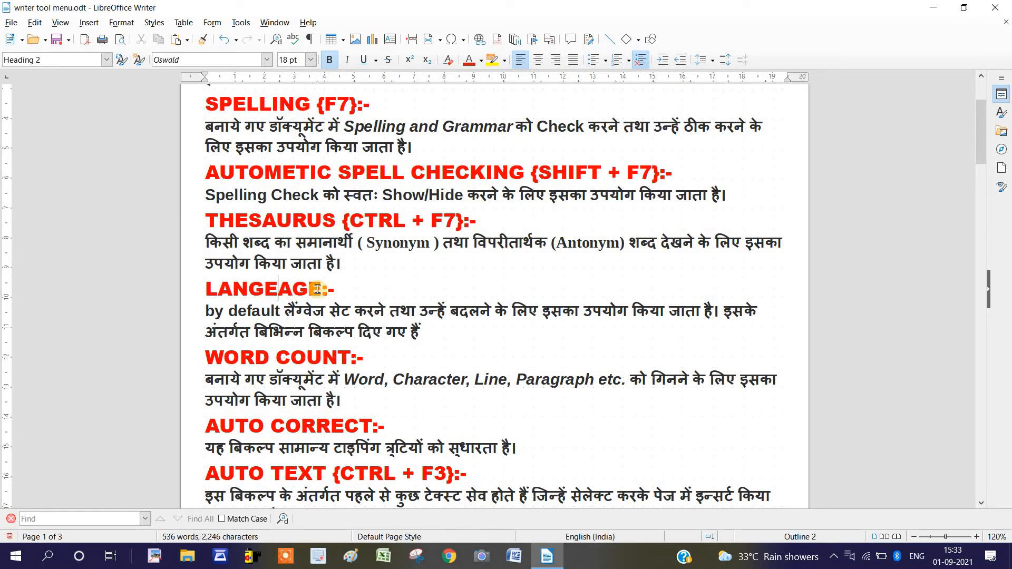
{"action": "left_click", "coordinate": [347, 360]}
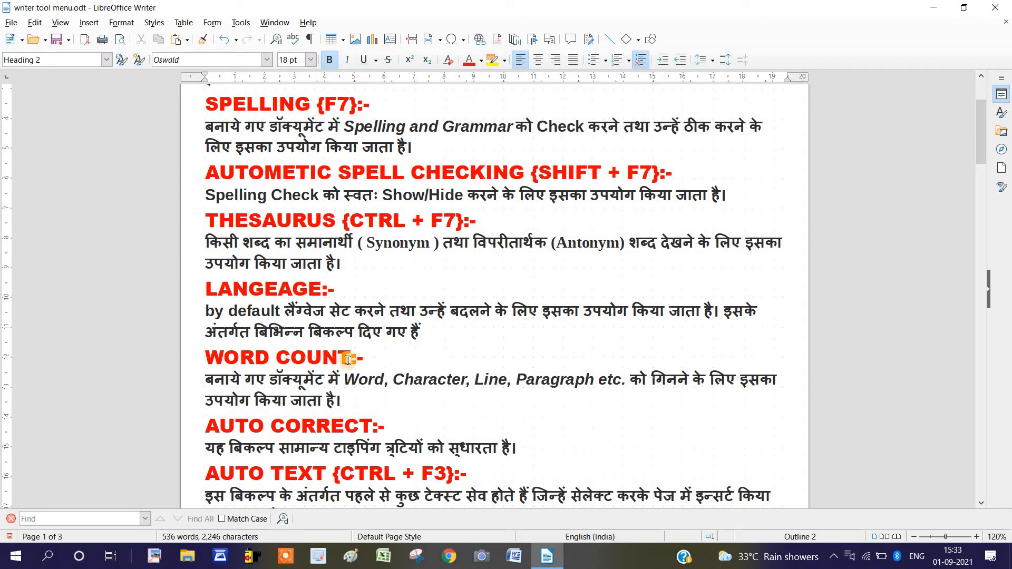
{"action": "type", "text": "E"}
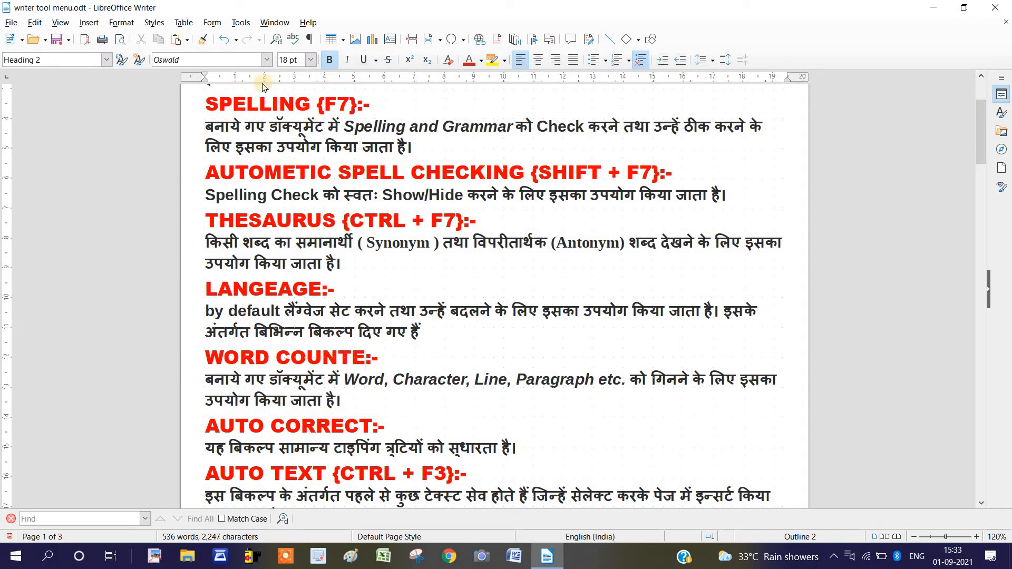
Start another spelling check, ignore COUNTE once, and continue checking from the beginning of the document
{"action": "left_click", "coordinate": [241, 23]}
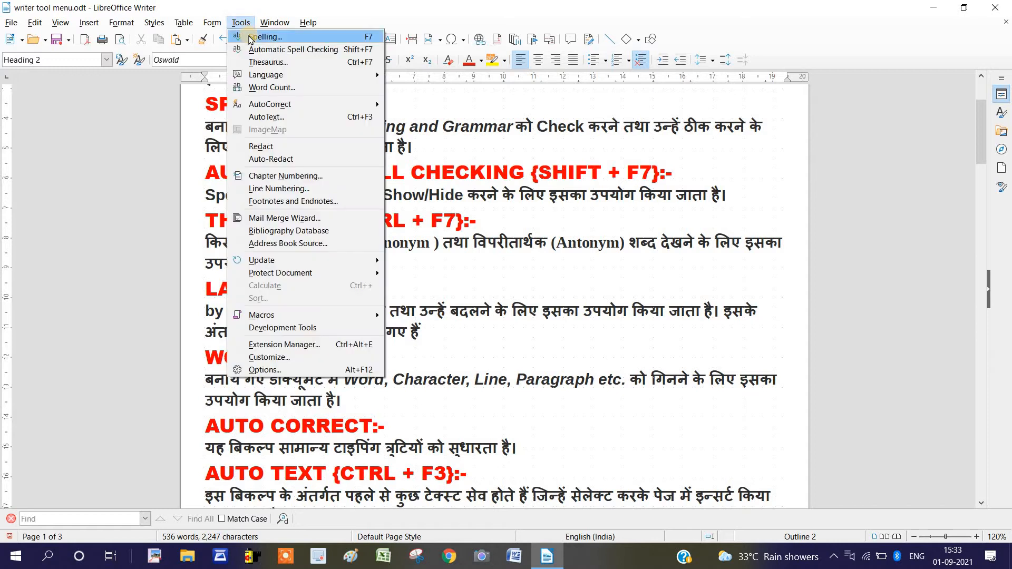
{"action": "left_click", "coordinate": [485, 197]}
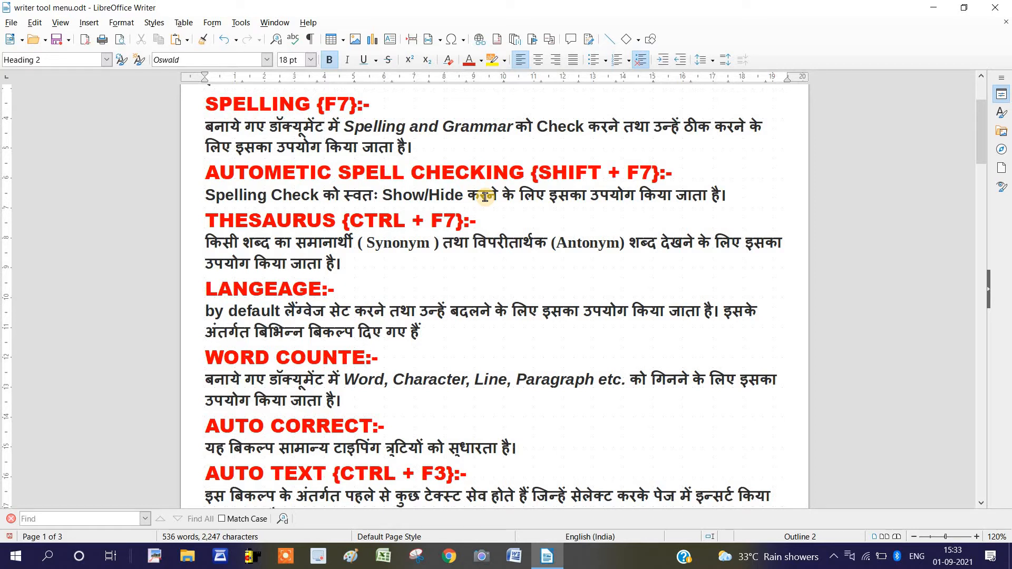
{"action": "key", "text": "F7"}
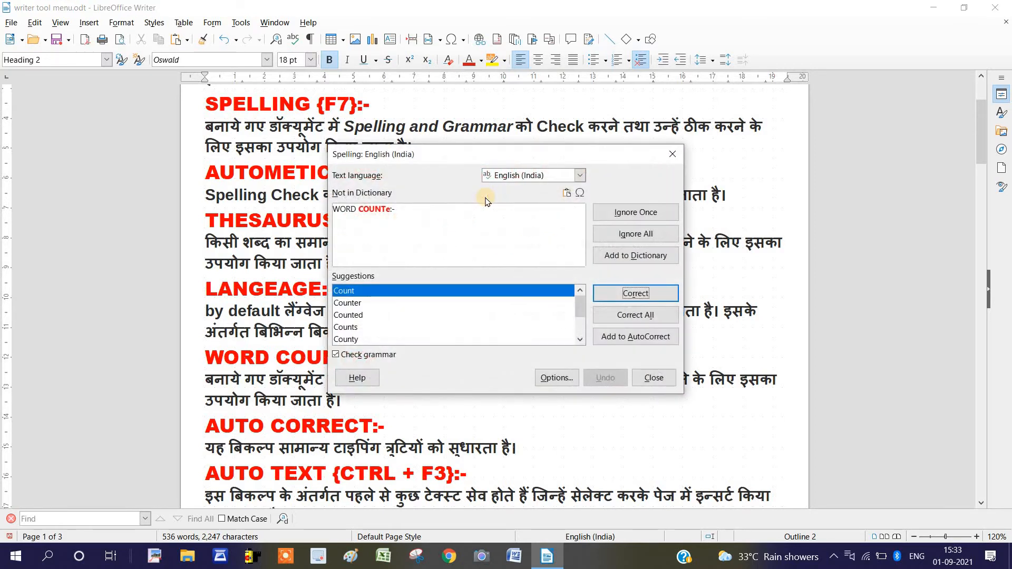
{"action": "left_click_drag", "start_coordinate": [483, 151], "coordinate": [592, 152]}
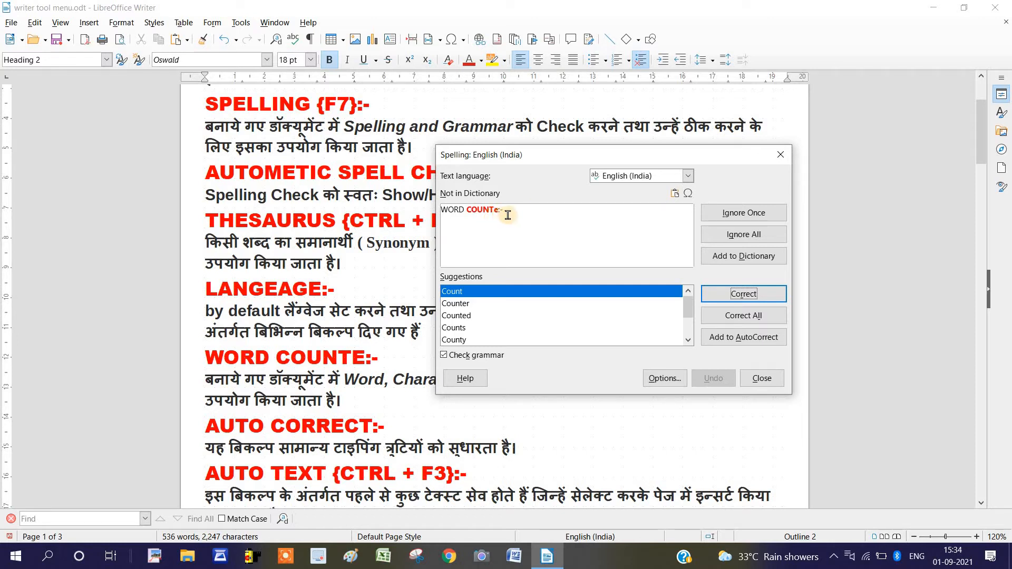
{"action": "left_click", "coordinate": [745, 221]}
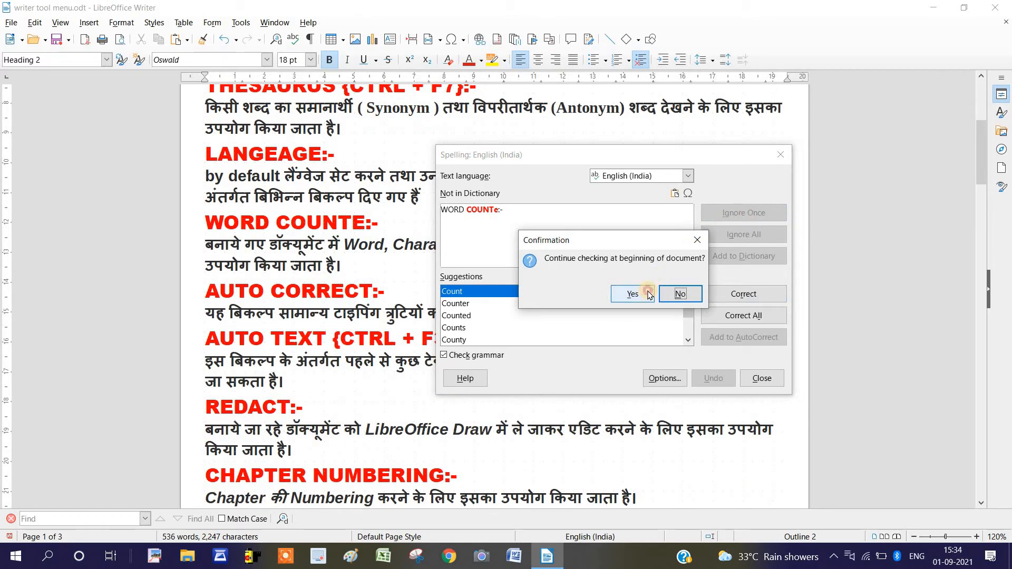
{"action": "left_click", "coordinate": [649, 295]}
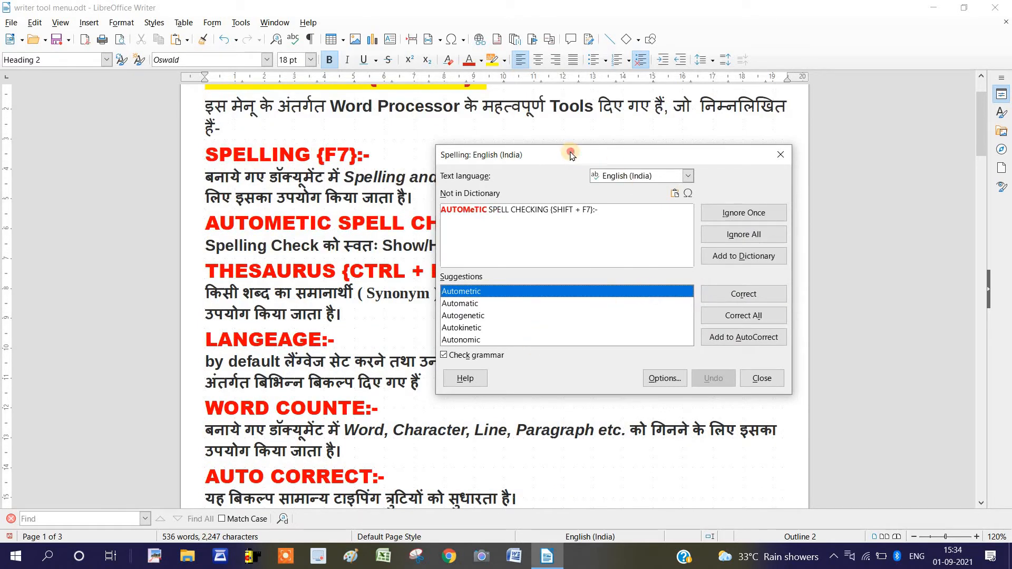
Correct the misspelled AUTOMETIC in the heading with the suggestion Automatic
{"action": "left_click_drag", "start_coordinate": [571, 155], "coordinate": [634, 130]}
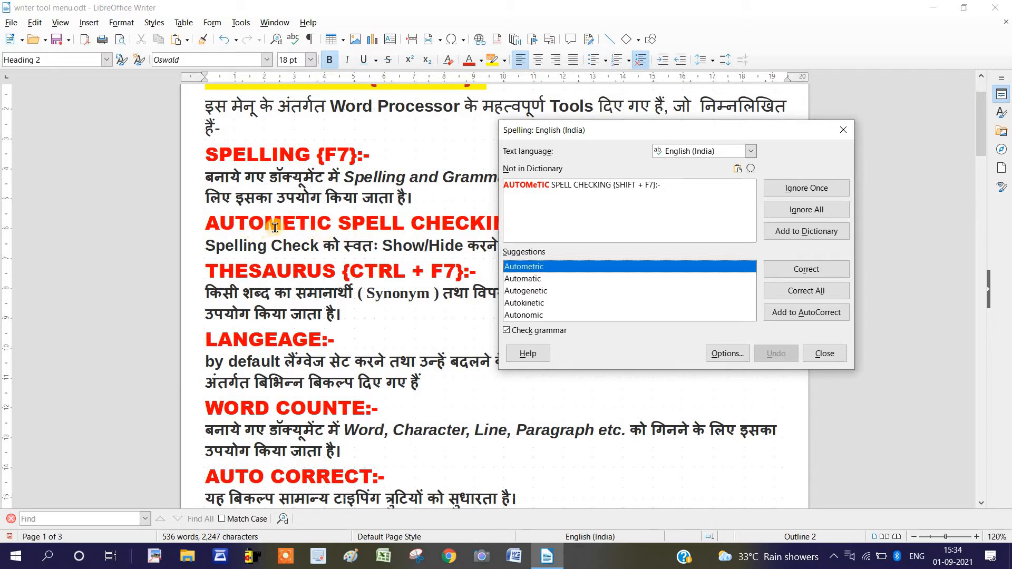
{"action": "left_click", "coordinate": [529, 279]}
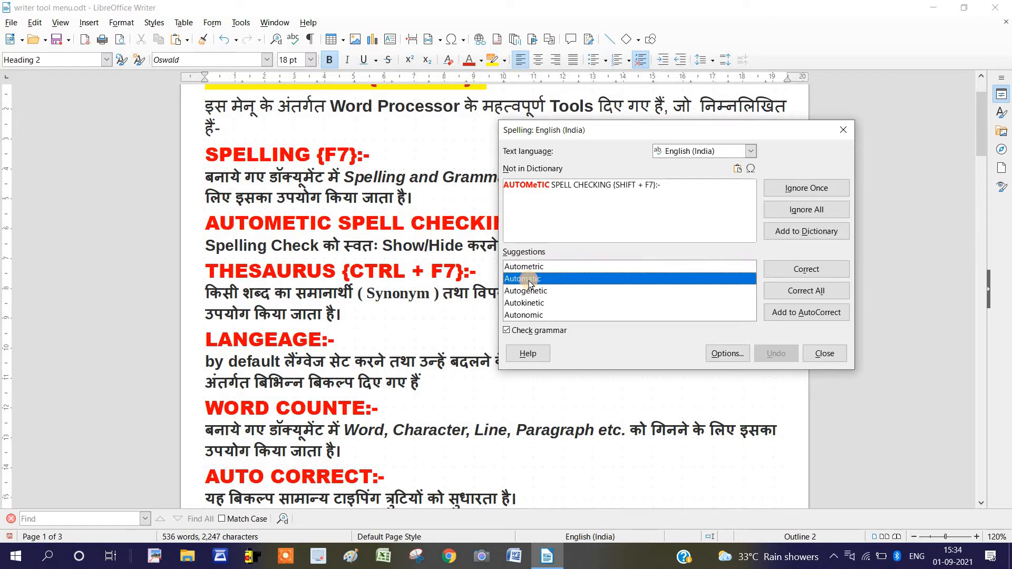
{"action": "left_click", "coordinate": [816, 273]}
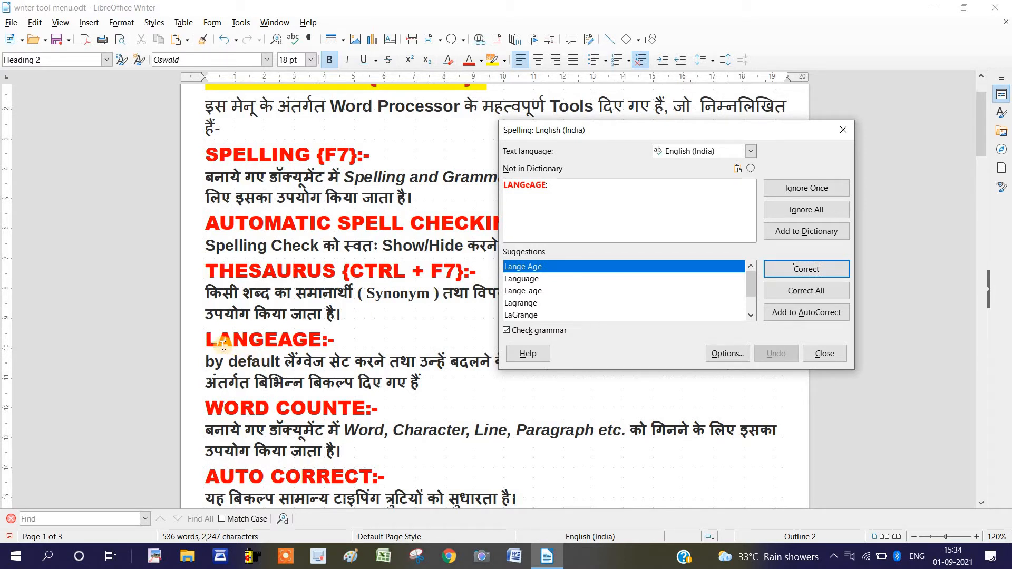
Correct the misspelled LANGEAGE heading with the suggestion Language and complete the spelling check
{"action": "left_click_drag", "start_coordinate": [206, 340], "coordinate": [337, 342]}
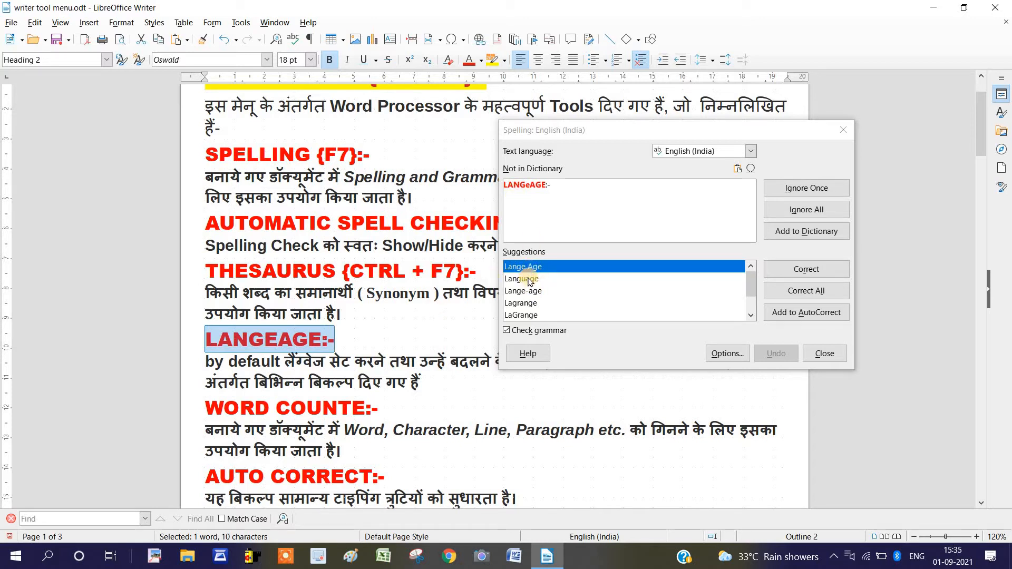
{"action": "left_click", "coordinate": [530, 281]}
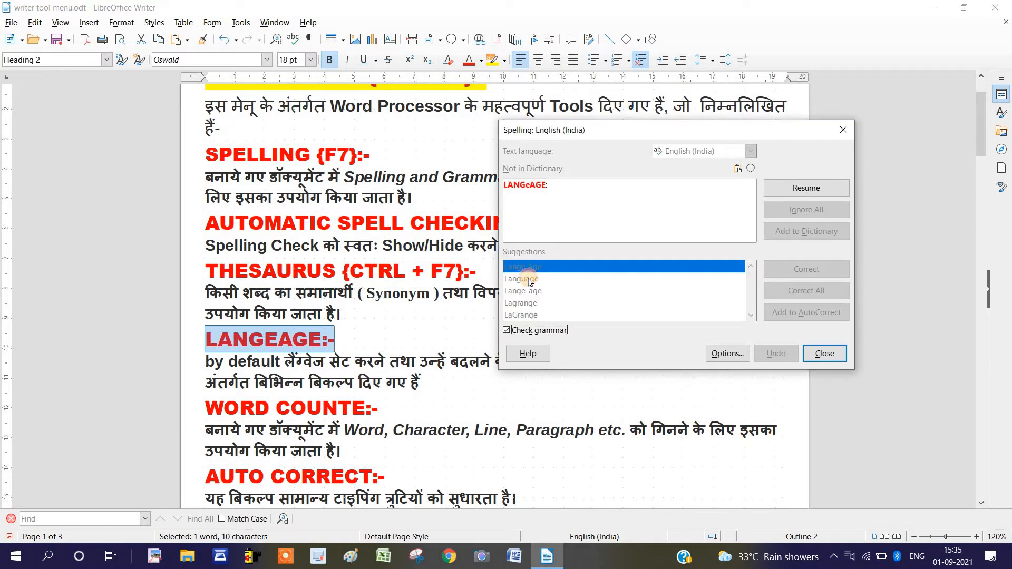
{"action": "left_click", "coordinate": [818, 265]}
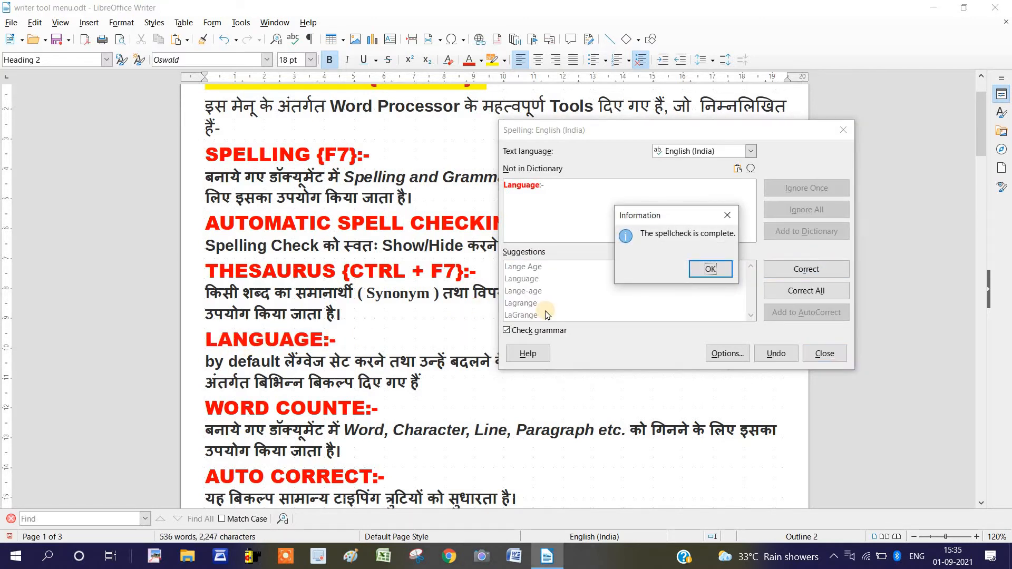
{"action": "left_click", "coordinate": [721, 271]}
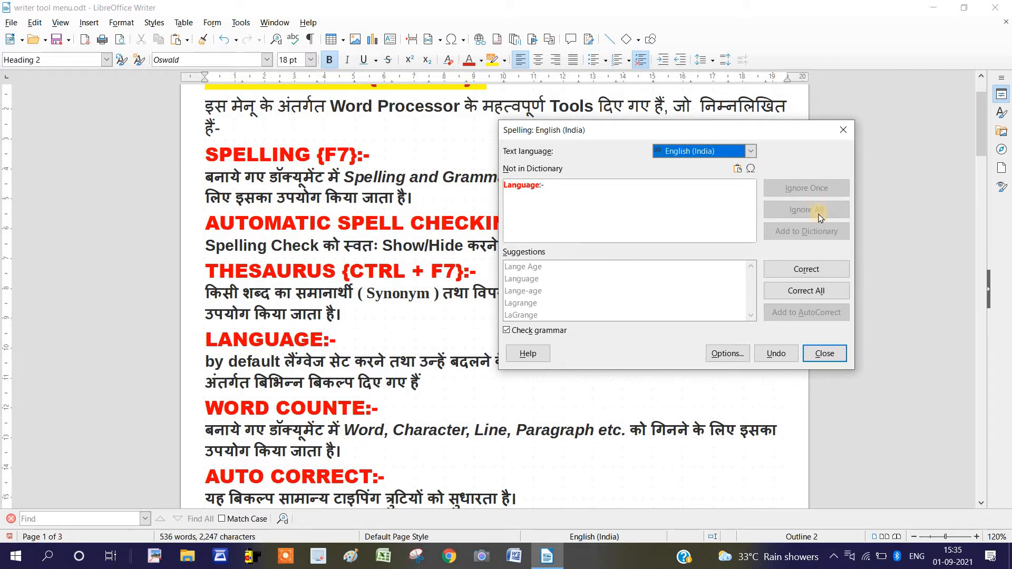
Review the corrected AUTOMATIC heading and close the spelling check
{"action": "left_click_drag", "start_coordinate": [331, 223], "coordinate": [219, 224]}
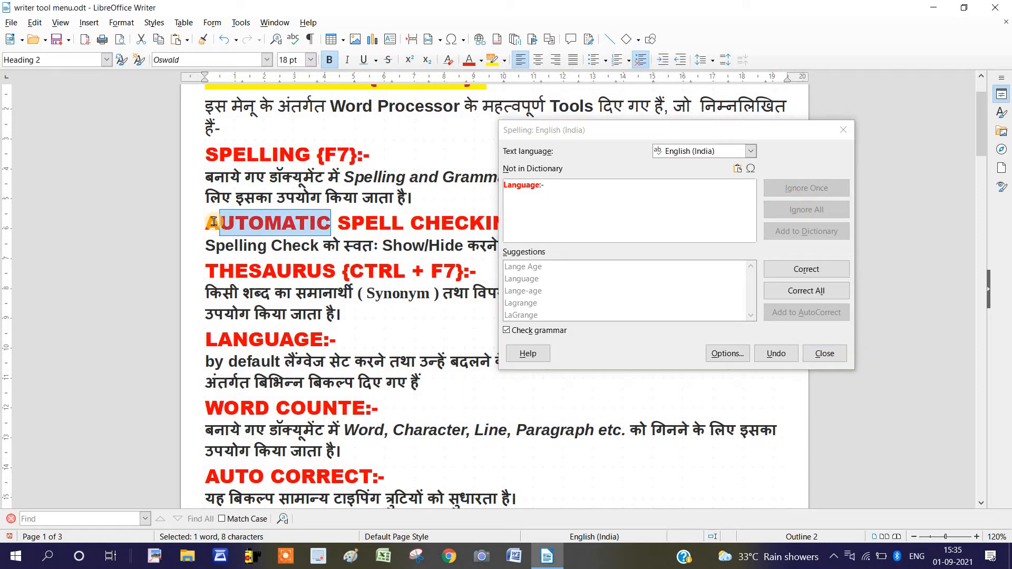
{"action": "left_click", "coordinate": [205, 223]}
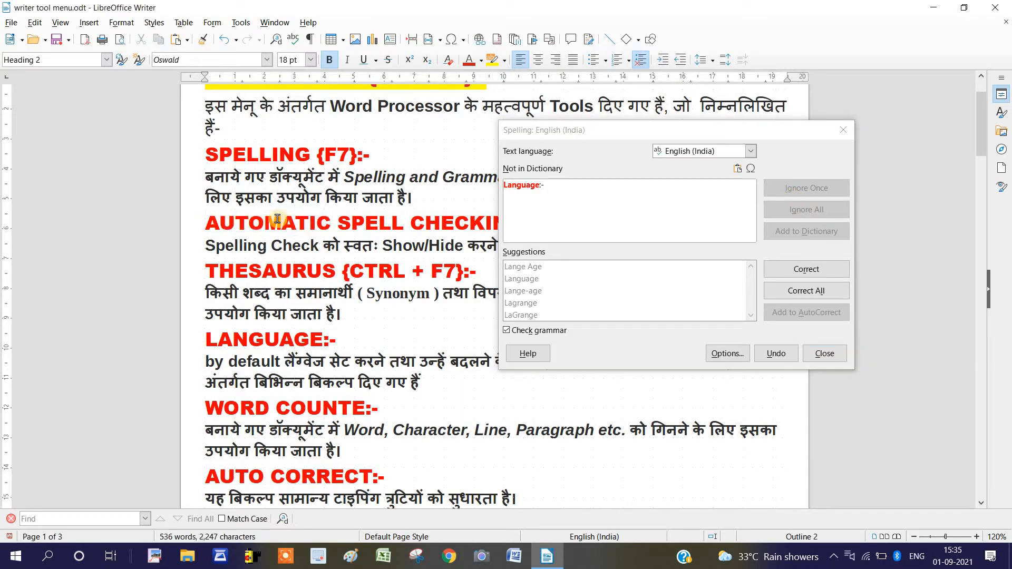
{"action": "left_click", "coordinate": [215, 223]}
{"action": "left_click", "coordinate": [740, 130]}
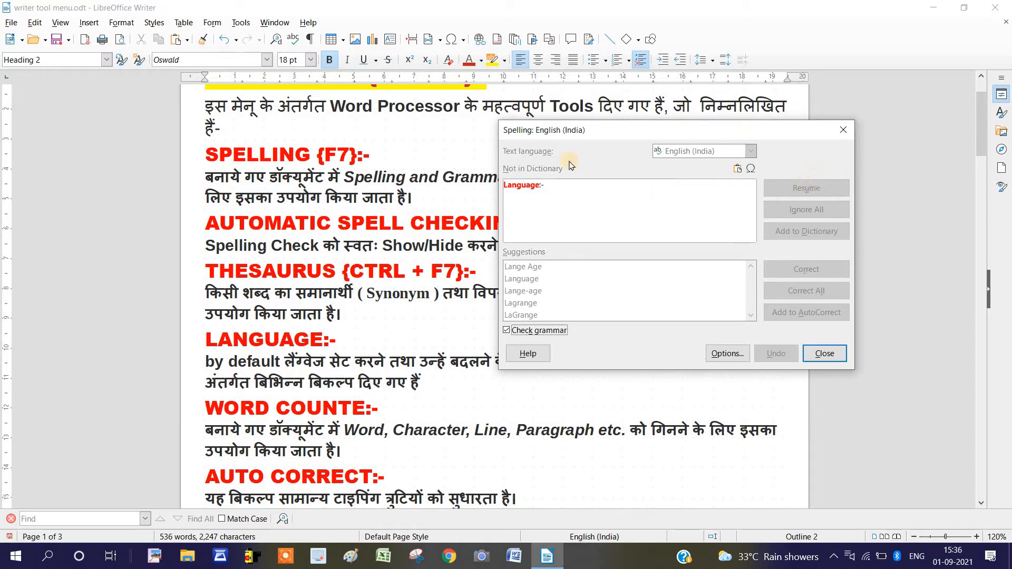
{"action": "left_click", "coordinate": [282, 177]}
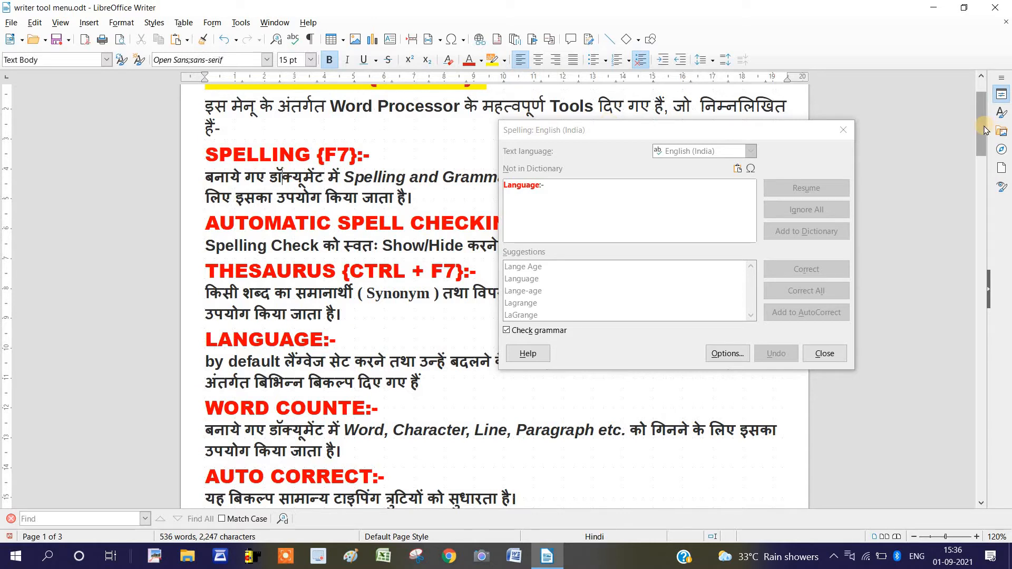
{"action": "left_click_drag", "start_coordinate": [980, 126], "coordinate": [980, 97]}
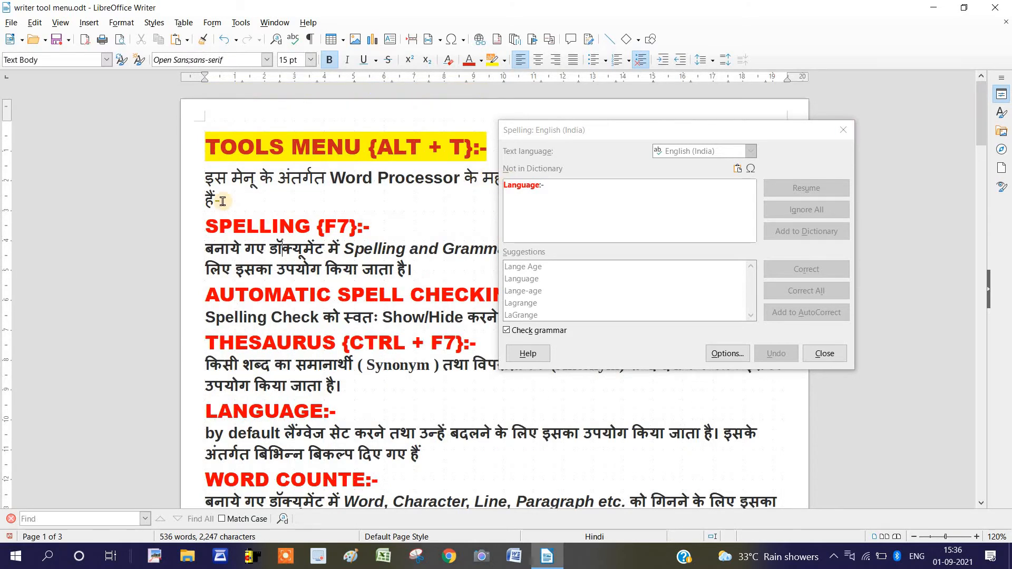
{"action": "left_click", "coordinate": [840, 354]}
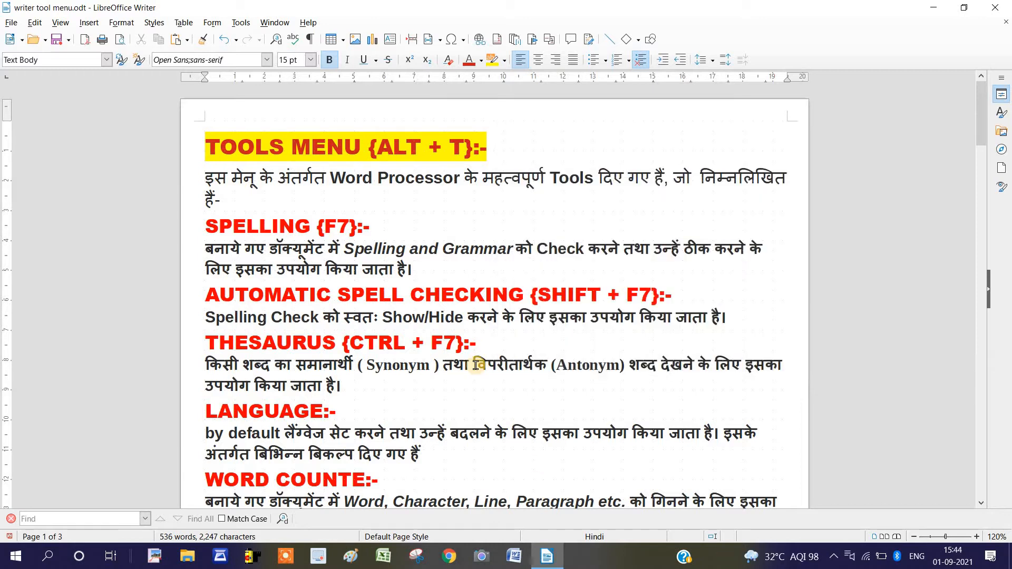
Create a new maximized text document and fill it with sample text from the AutoText entry dt
{"action": "key", "text": "ctrl+n"}
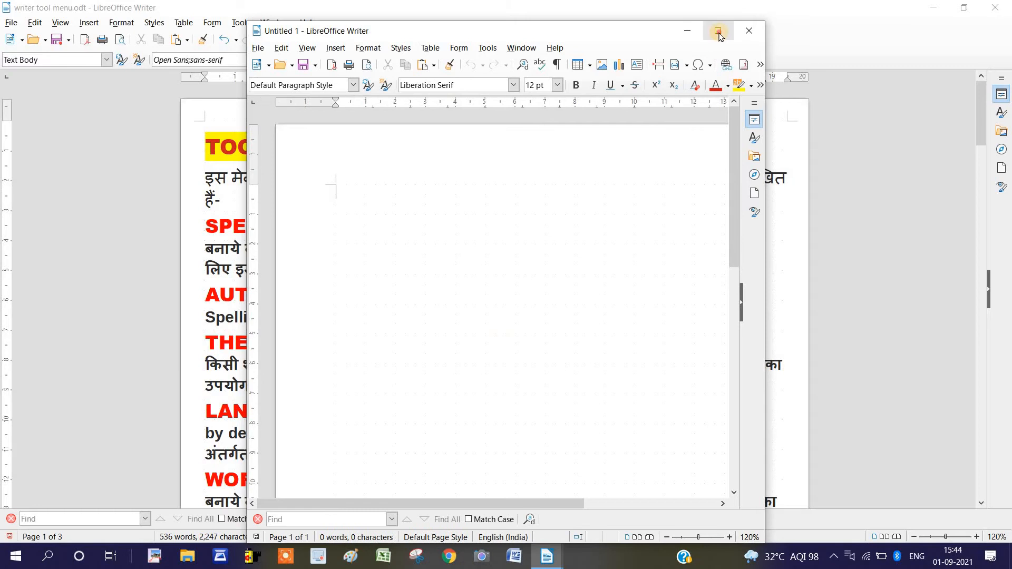
{"action": "left_click", "coordinate": [717, 31]}
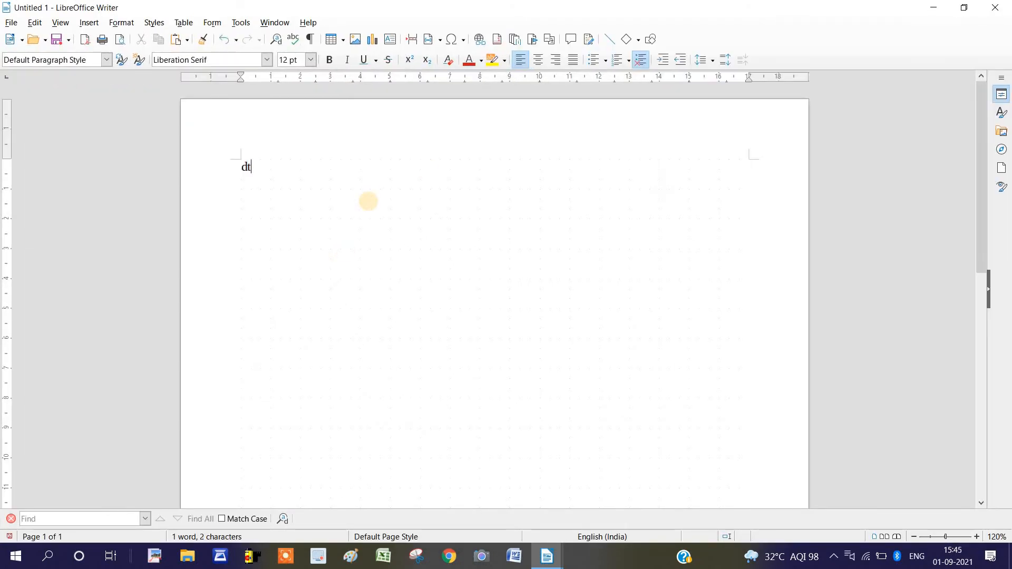
{"action": "key", "text": "F3"}
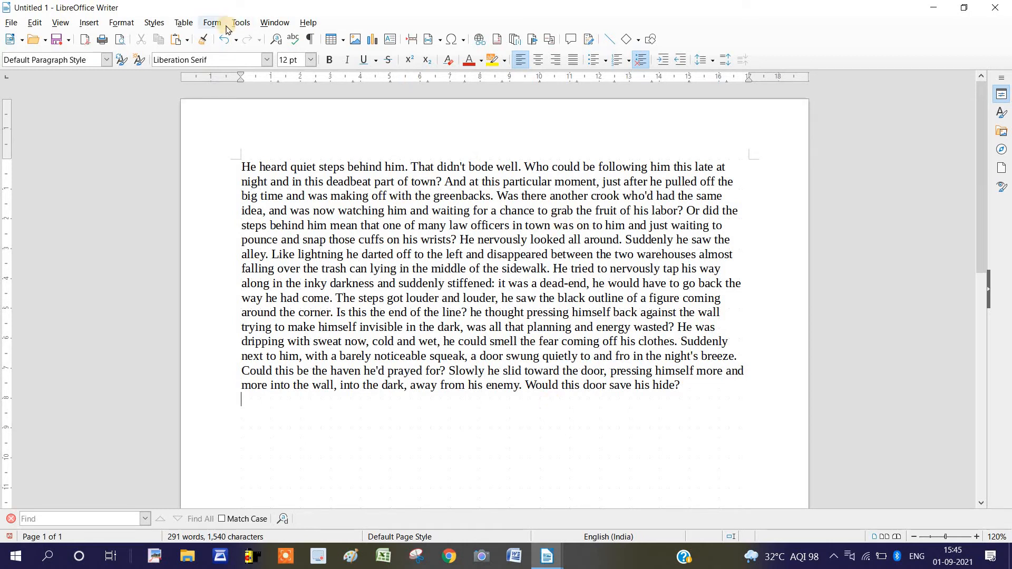
Turn on automatic spell checking and place the cursor in the underlined word sidewalk
{"action": "left_click", "coordinate": [252, 24]}
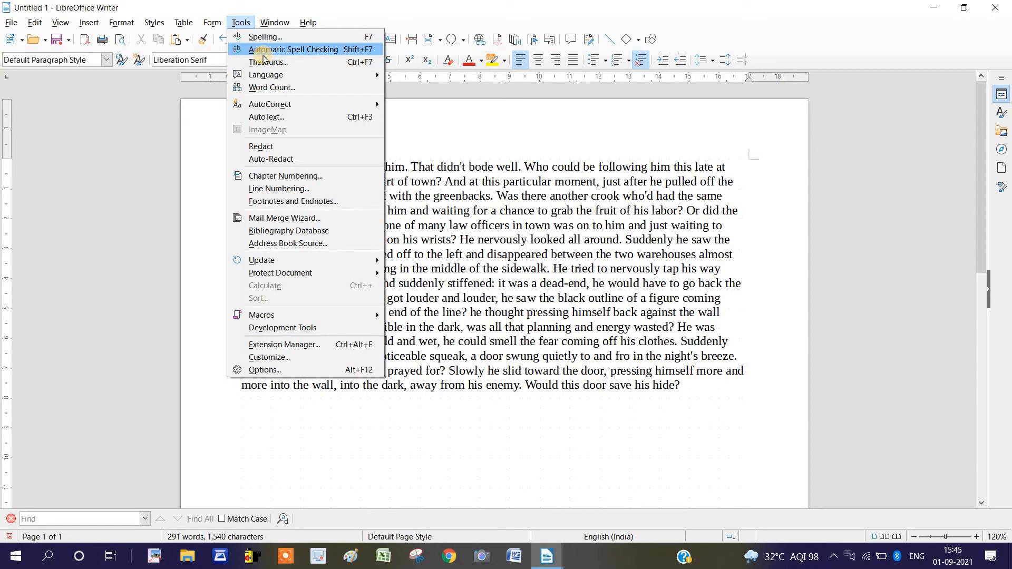
{"action": "left_click", "coordinate": [263, 51]}
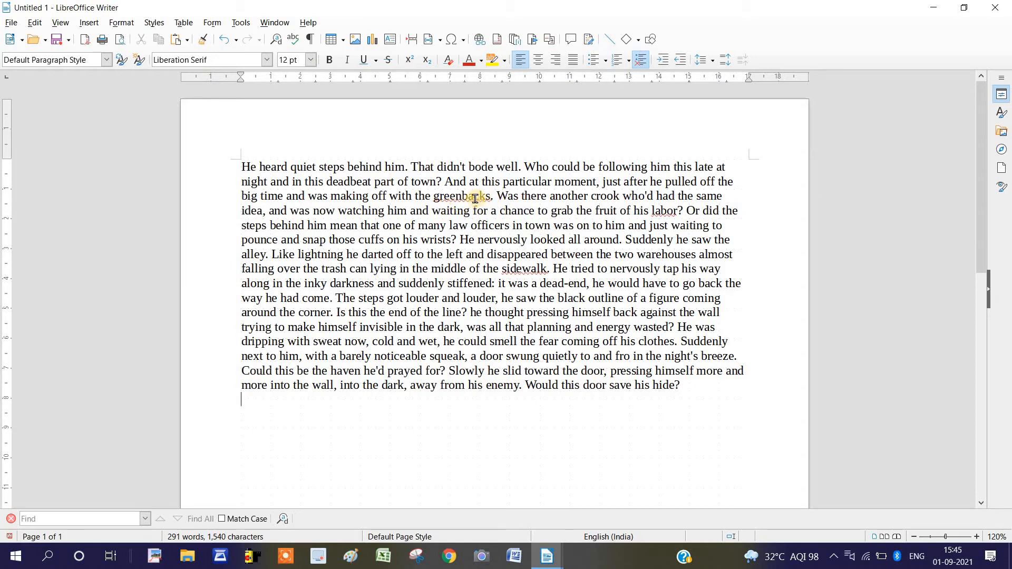
{"action": "left_click", "coordinate": [528, 271]}
Run the spelling check, correct sidewalk to the suggestion side walk, and continue checking from the beginning of the document
{"action": "left_click", "coordinate": [240, 22]}
{"action": "left_click", "coordinate": [259, 37]}
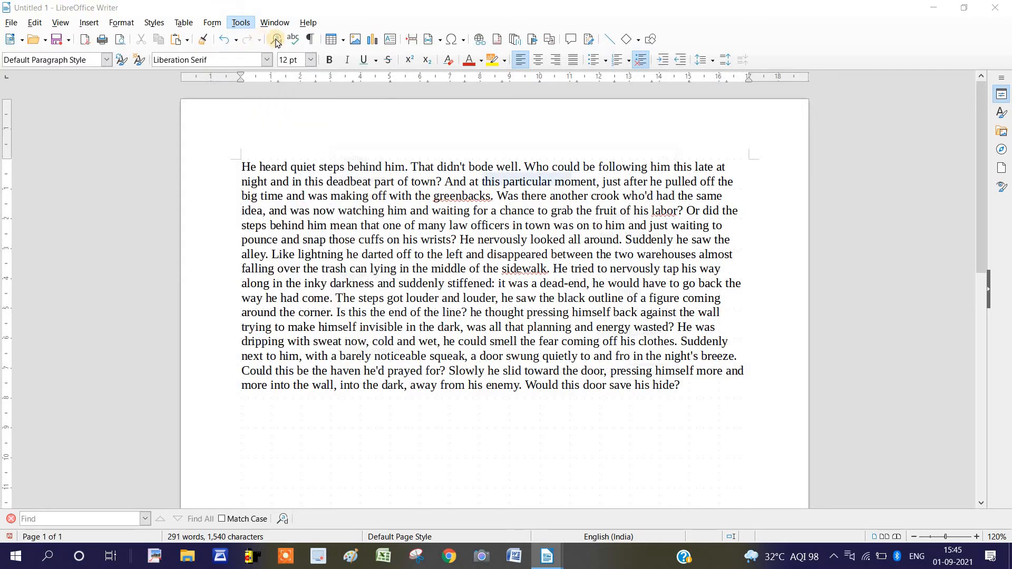
{"action": "left_click_drag", "start_coordinate": [488, 153], "coordinate": [619, 154]}
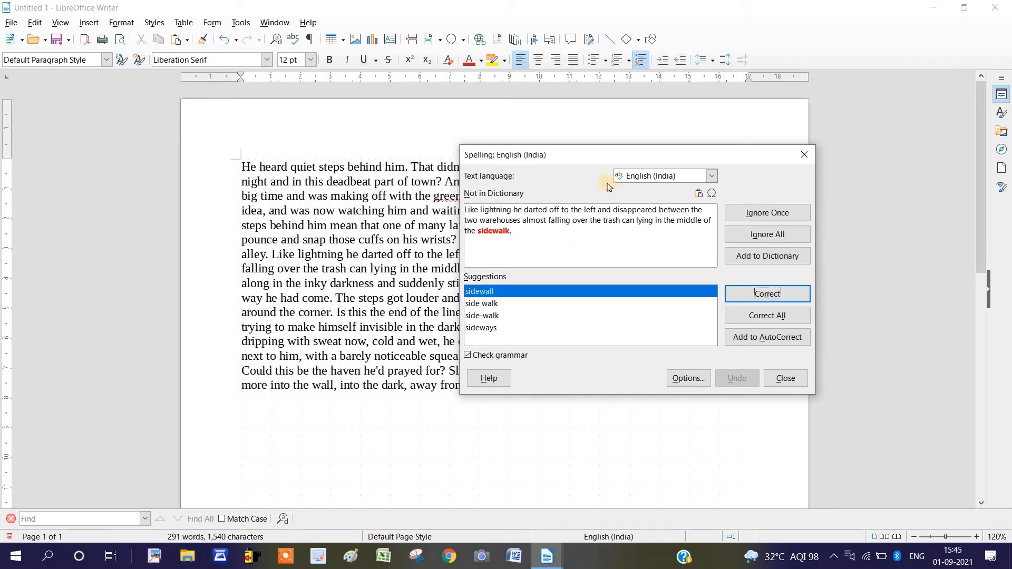
{"action": "mouse_move", "coordinate": [547, 154]}
{"action": "left_mouse_down"}
{"action": "mouse_move", "coordinate": [539, 156]}
{"action": "mouse_move", "coordinate": [563, 163]}
{"action": "left_mouse_up"}
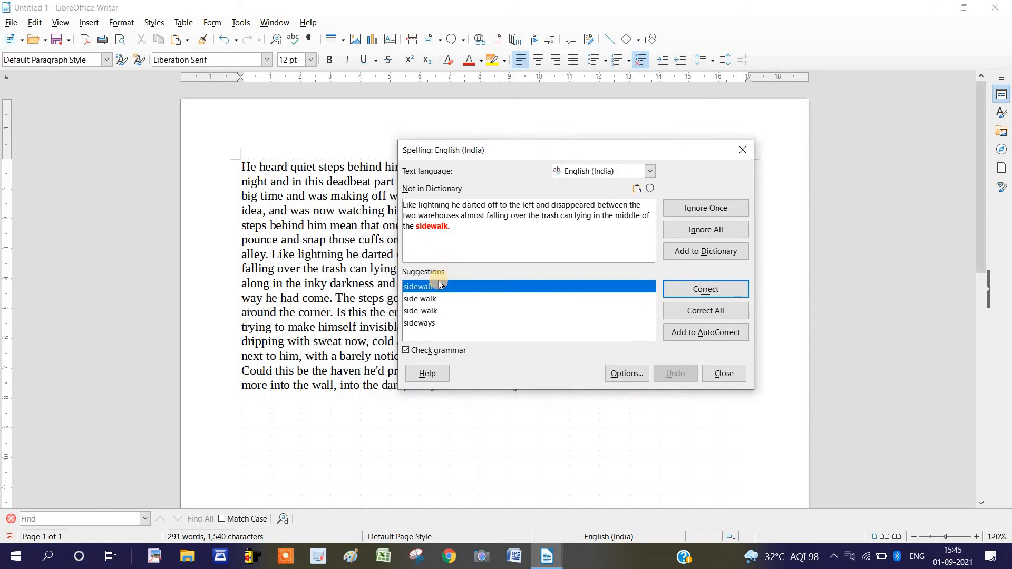
{"action": "left_click", "coordinate": [426, 298]}
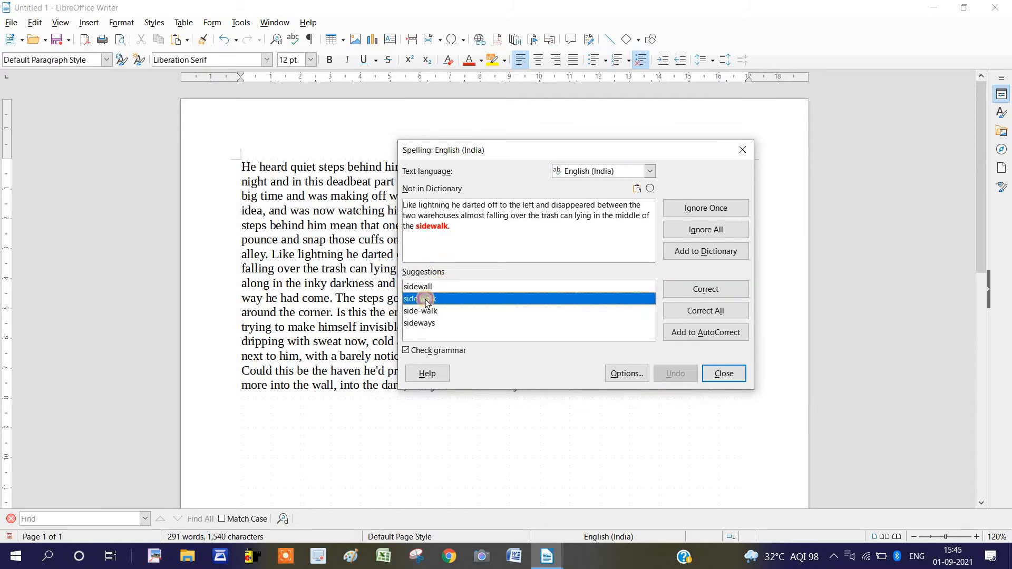
{"action": "left_click", "coordinate": [689, 292]}
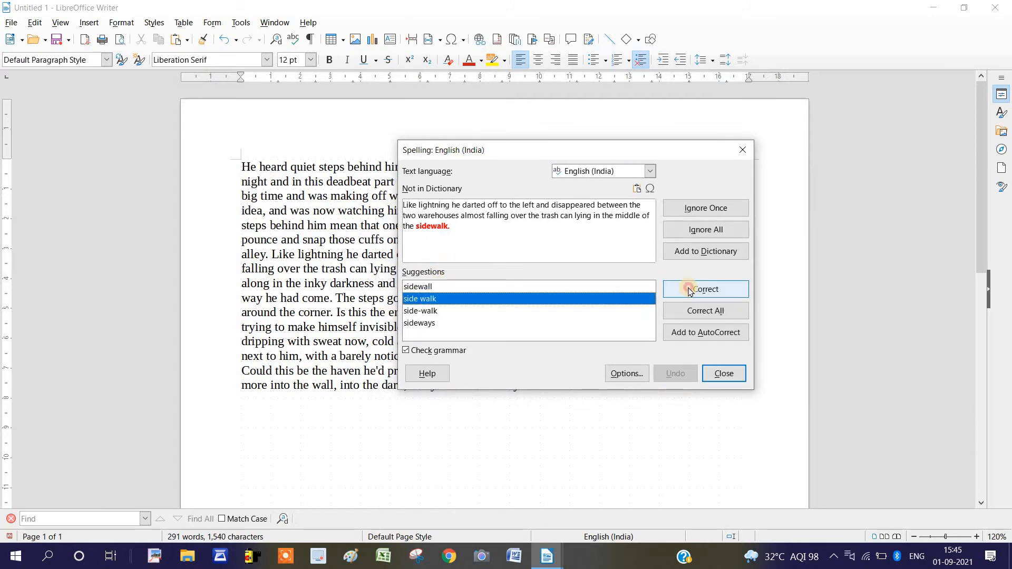
{"action": "left_click", "coordinate": [596, 290]}
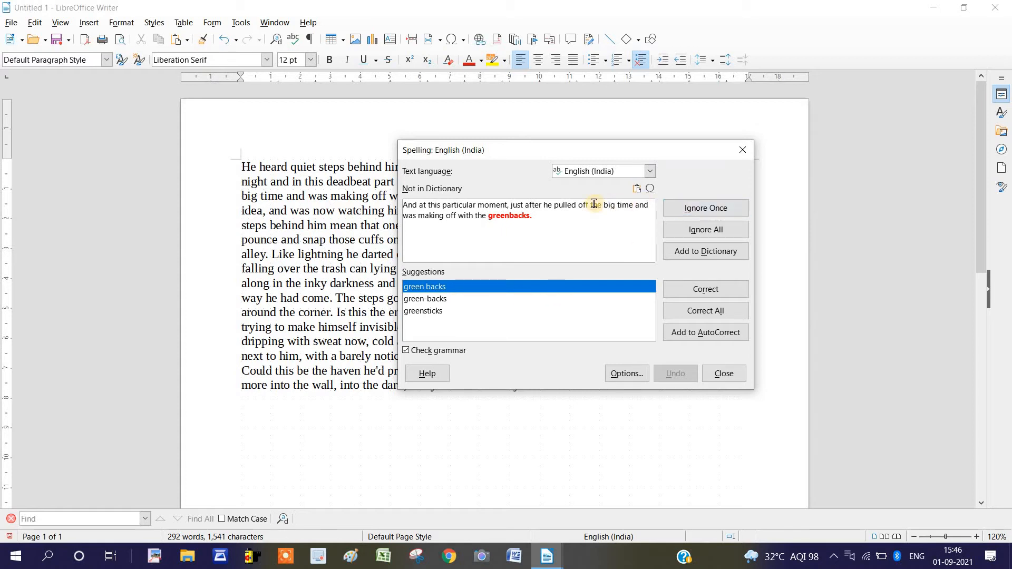
Ignore greenbacks once and correct labor with the suggestion labour
{"action": "left_click", "coordinate": [689, 208]}
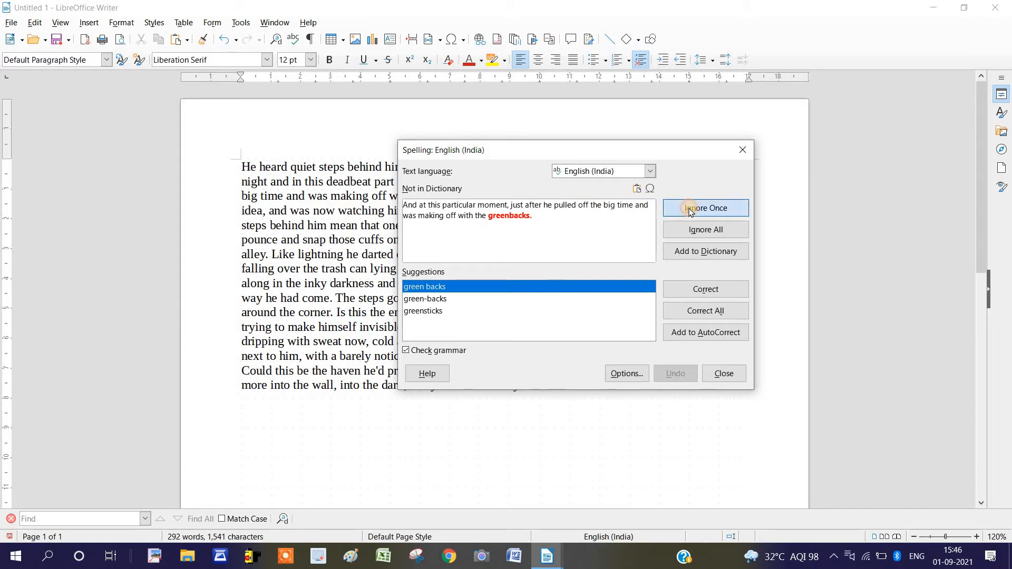
{"action": "left_click_drag", "start_coordinate": [611, 156], "coordinate": [532, 128]}
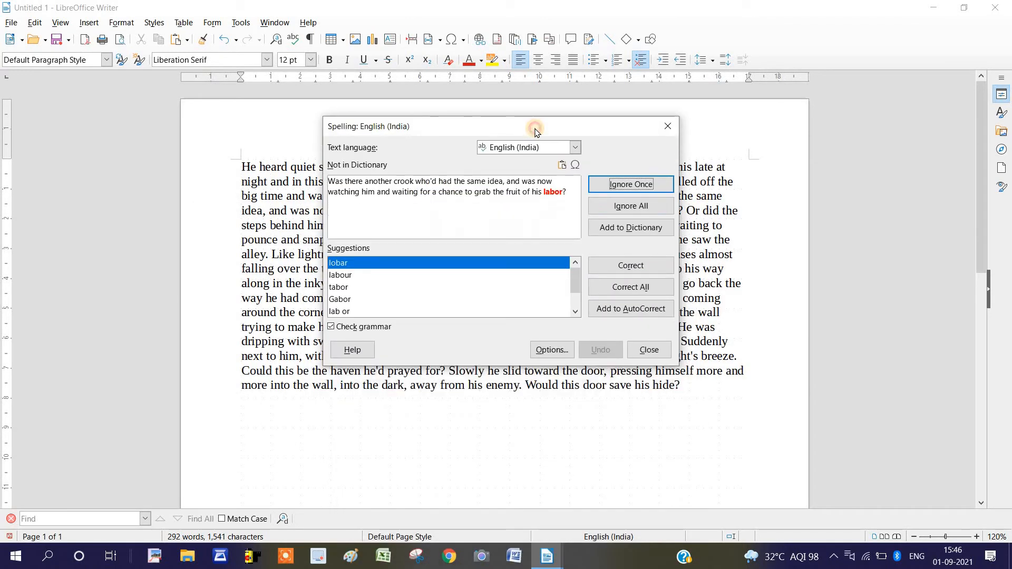
{"action": "left_click", "coordinate": [553, 196]}
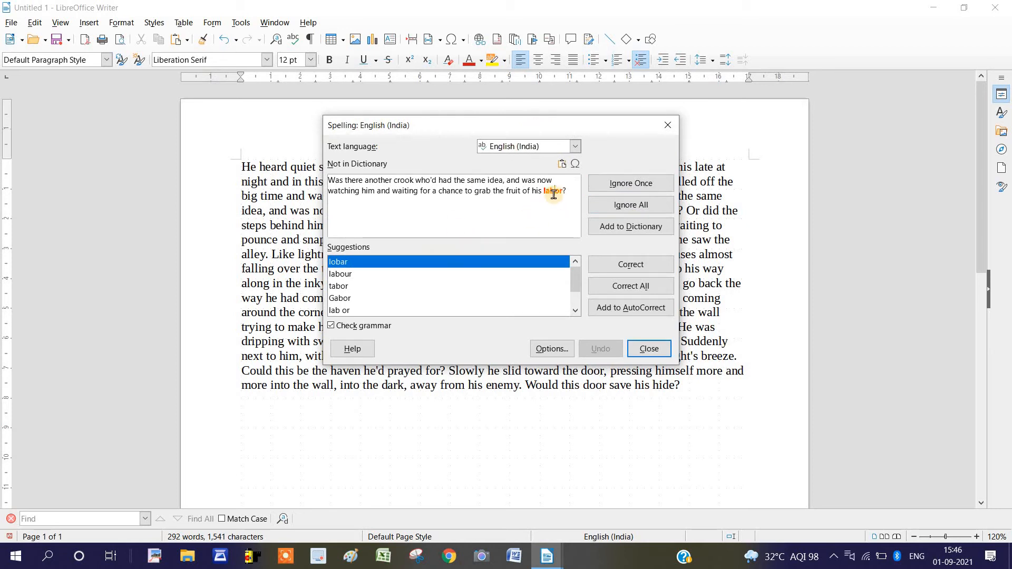
{"action": "left_click", "coordinate": [340, 278]}
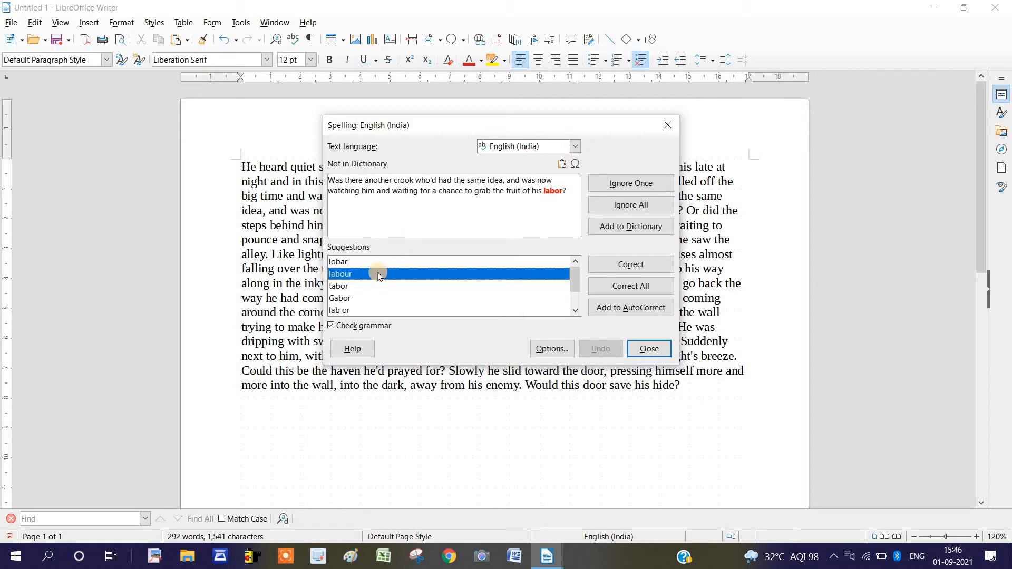
{"action": "left_click", "coordinate": [637, 265]}
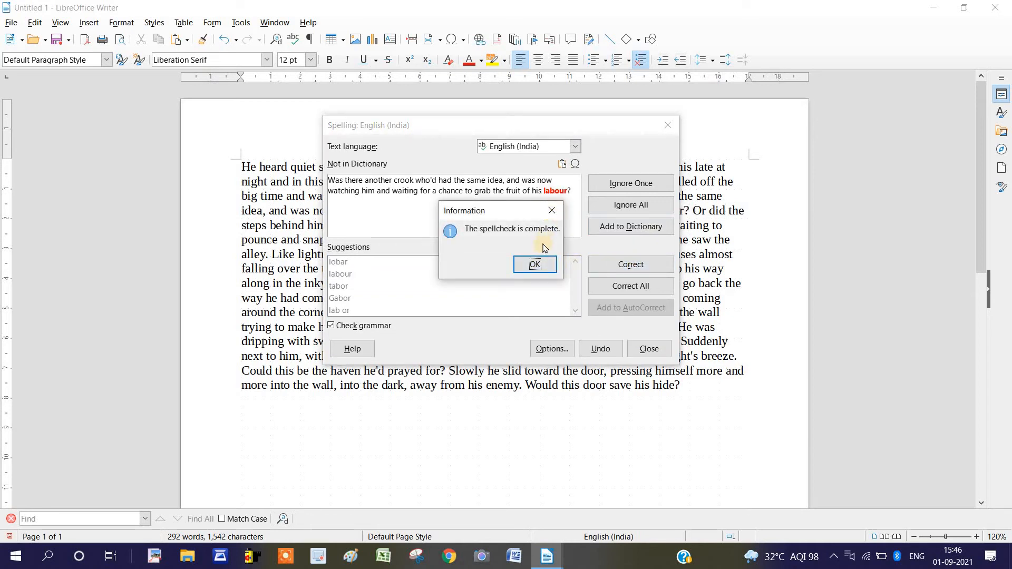
Close the completed spelling check and place the cursor in the empty paragraph below the text
{"action": "left_click", "coordinate": [538, 264]}
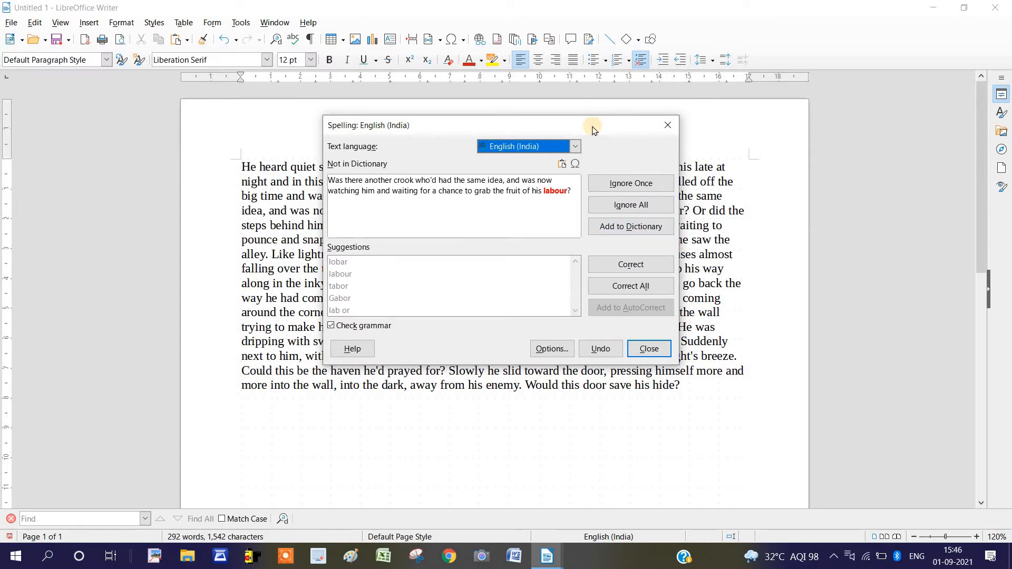
{"action": "left_click_drag", "start_coordinate": [592, 128], "coordinate": [596, 151]}
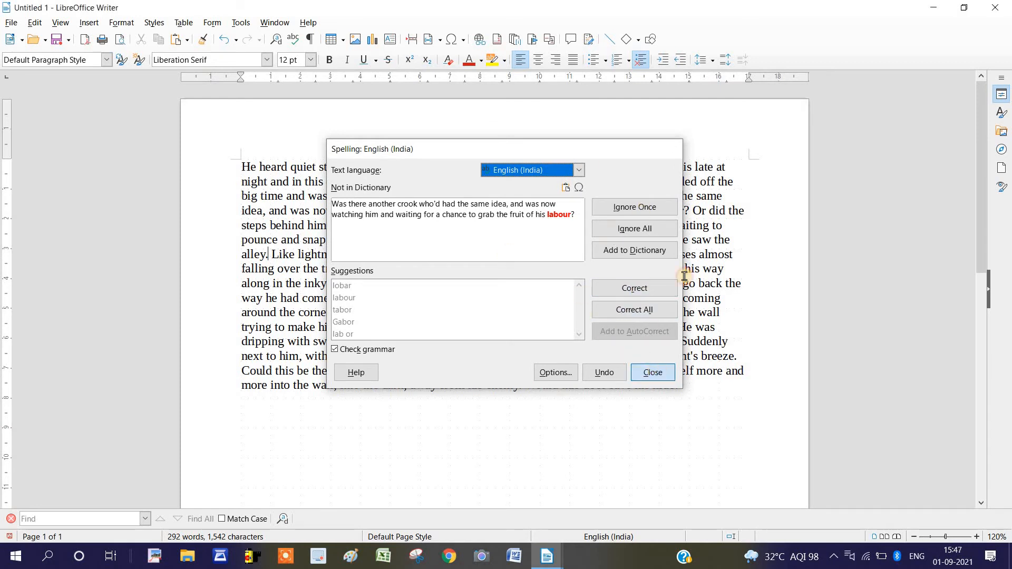
{"action": "left_click", "coordinate": [652, 372]}
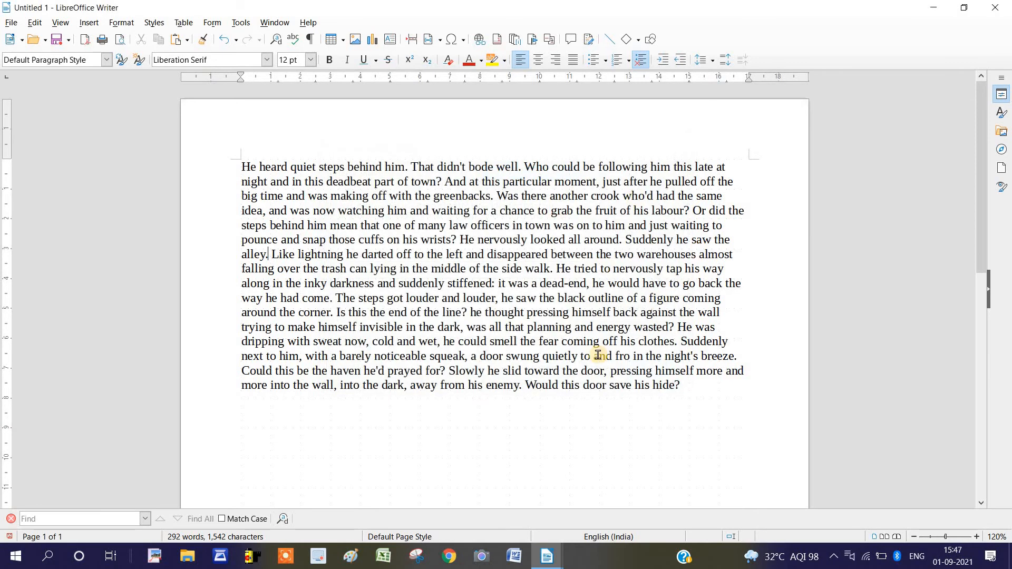
{"action": "left_click", "coordinate": [609, 403]}
{"action": "left_click", "coordinate": [241, 23]}
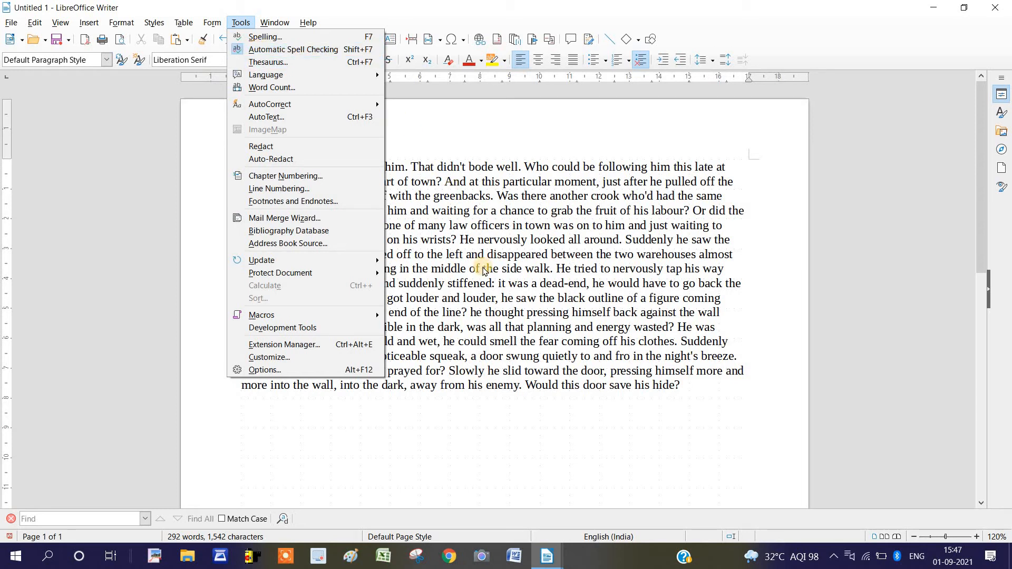
{"action": "left_click", "coordinate": [483, 269]}
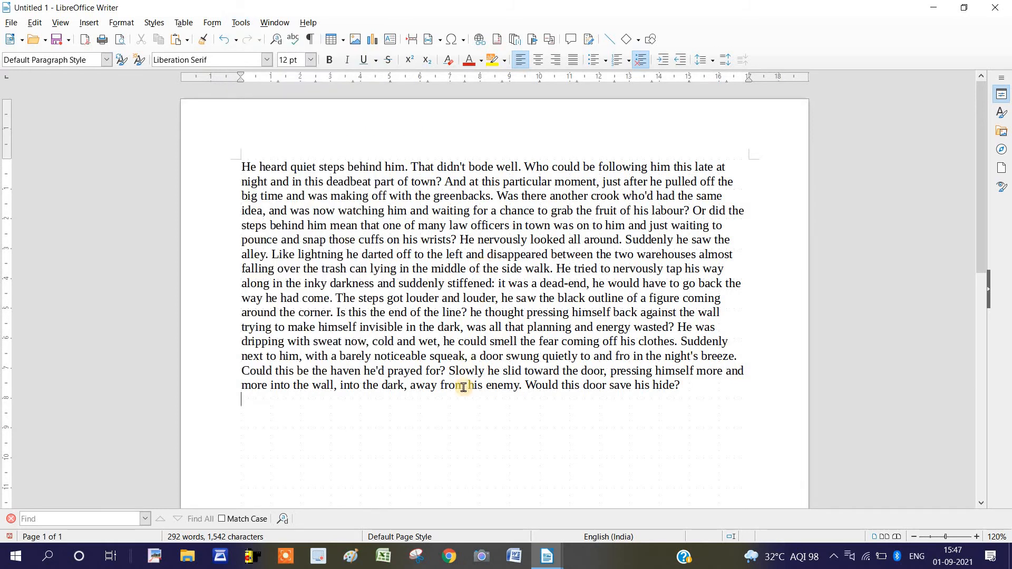
{"action": "left_click", "coordinate": [240, 22]}
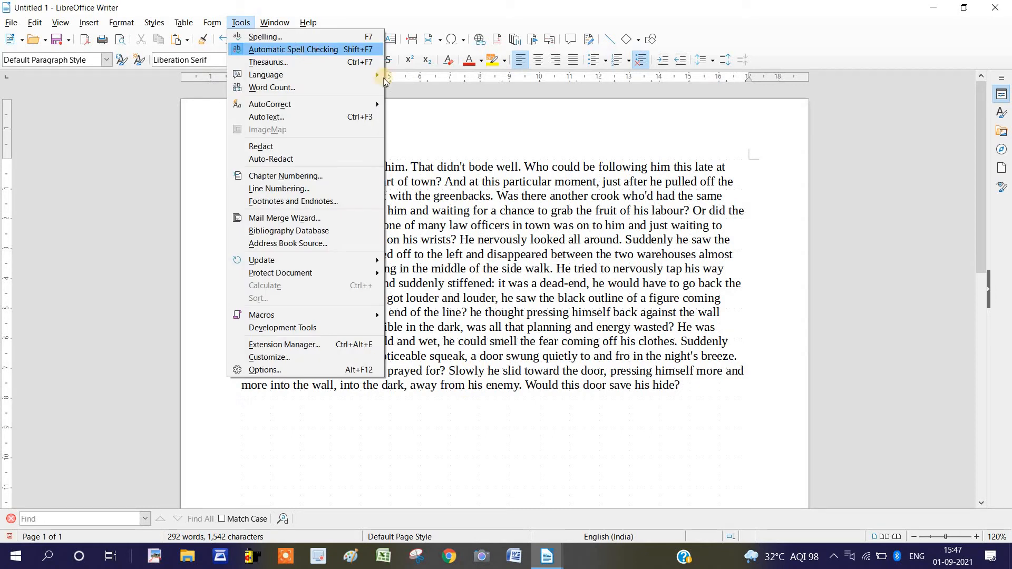
{"action": "left_click", "coordinate": [605, 343]}
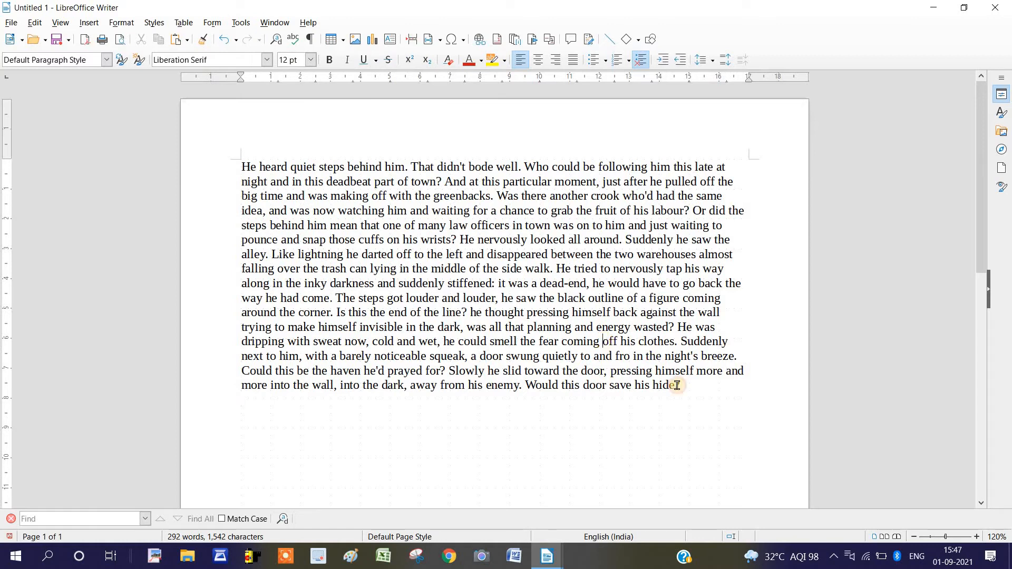
Misspell four words in the paragraph by changing stiffened to stifened, officers to oficers, thought to tought and the first pressing to presing
{"action": "left_click", "coordinate": [467, 286]}
{"action": "key", "text": "BackSpace"}
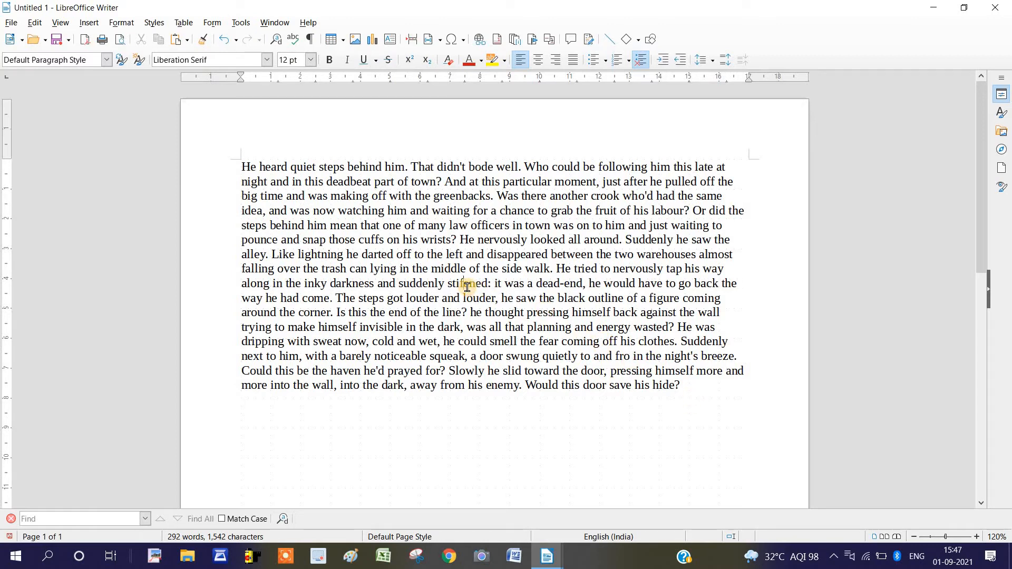
{"action": "left_click", "coordinate": [483, 226]}
{"action": "key", "text": "BackSpace"}
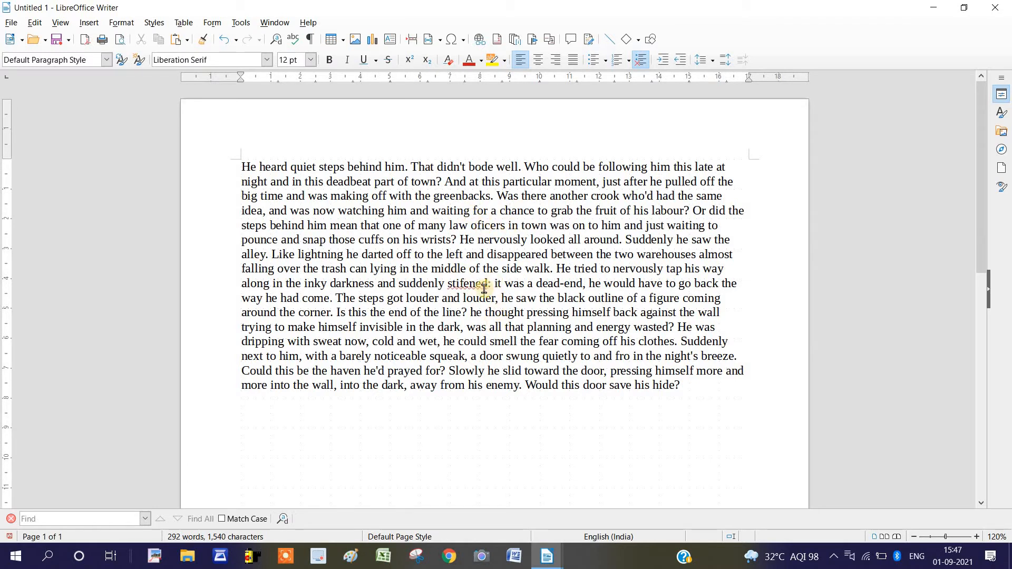
{"action": "left_click", "coordinate": [494, 313]}
{"action": "key", "text": "BackSpace"}
{"action": "left_click", "coordinate": [544, 312]}
{"action": "key", "text": "BackSpace"}
{"action": "left_click", "coordinate": [546, 327]}
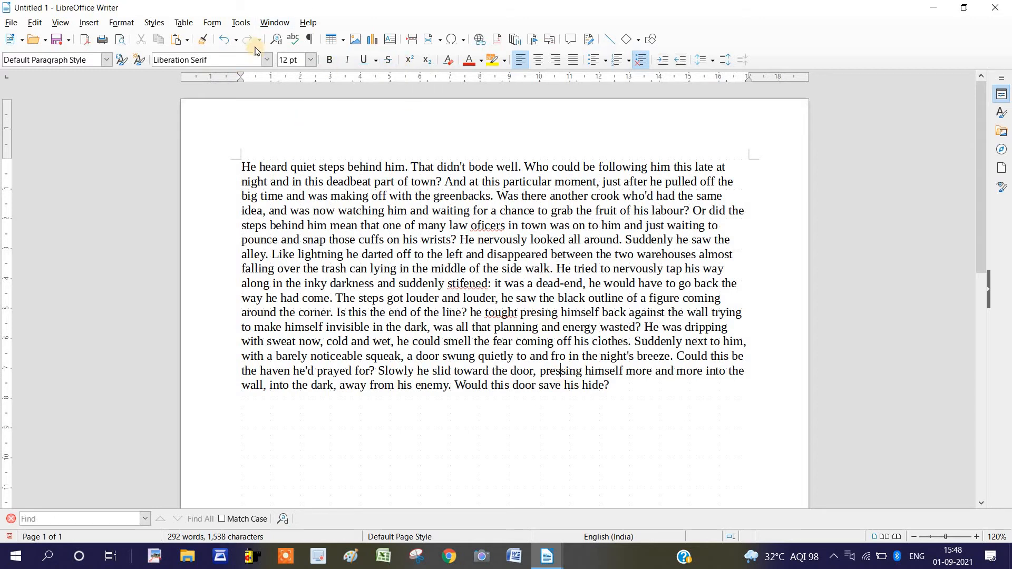
Start a new spelling check and continue it from the beginning of the document
{"action": "left_click", "coordinate": [244, 22]}
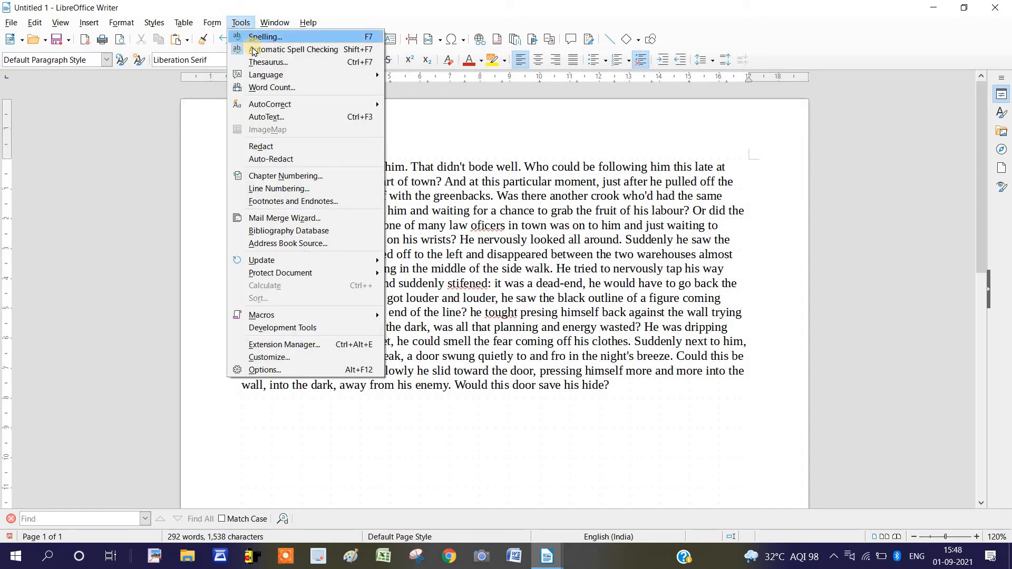
{"action": "left_click", "coordinate": [258, 37]}
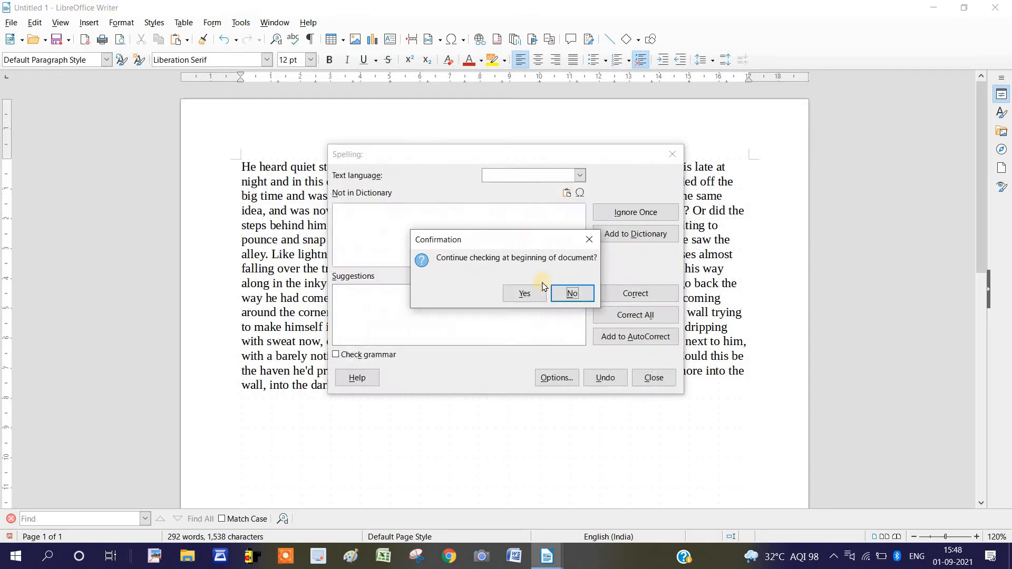
{"action": "left_click", "coordinate": [527, 293]}
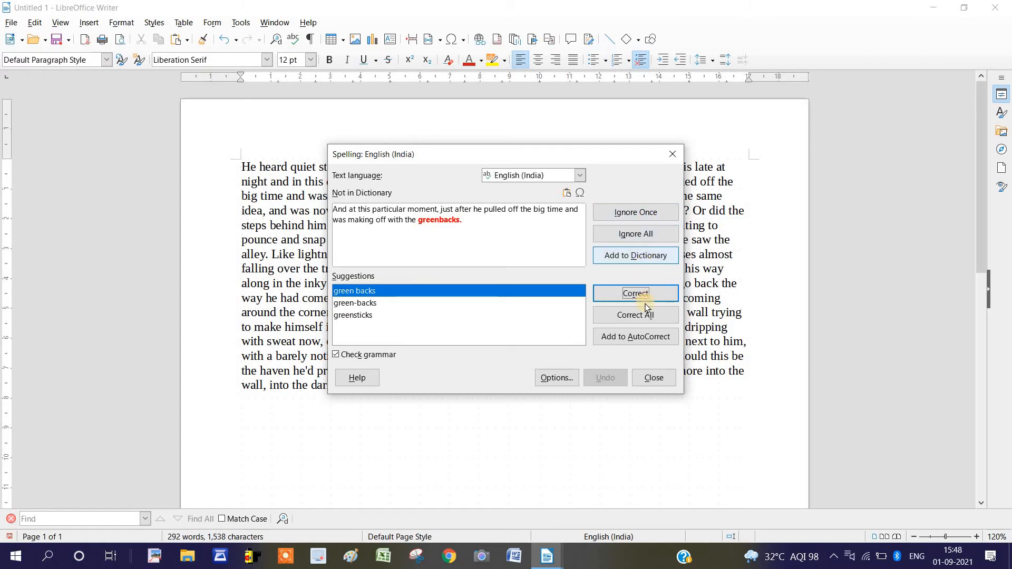
Ignore greenbacks once and correct oficers with the suggestion officer
{"action": "left_click", "coordinate": [647, 211]}
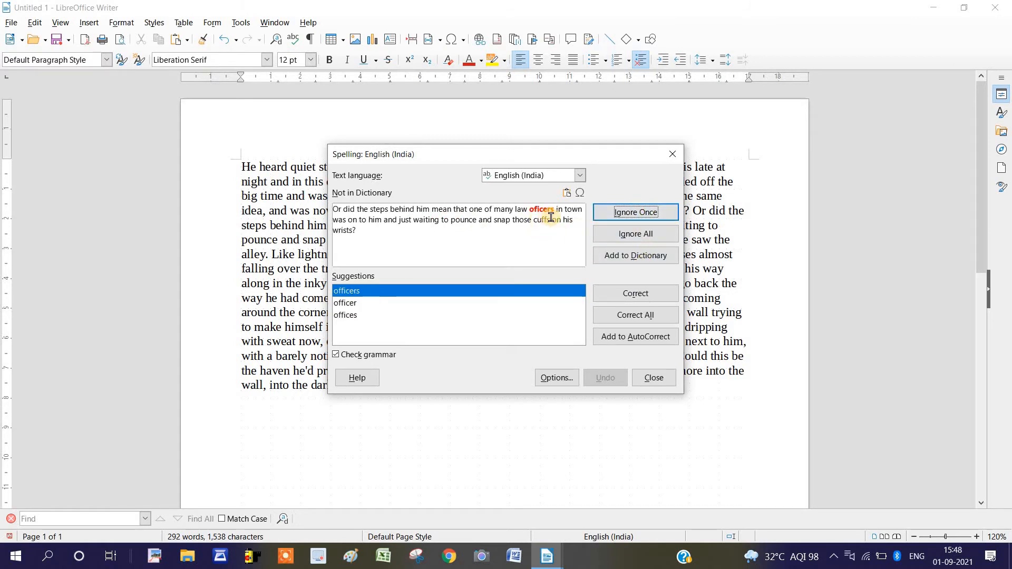
{"action": "left_click", "coordinate": [353, 305]}
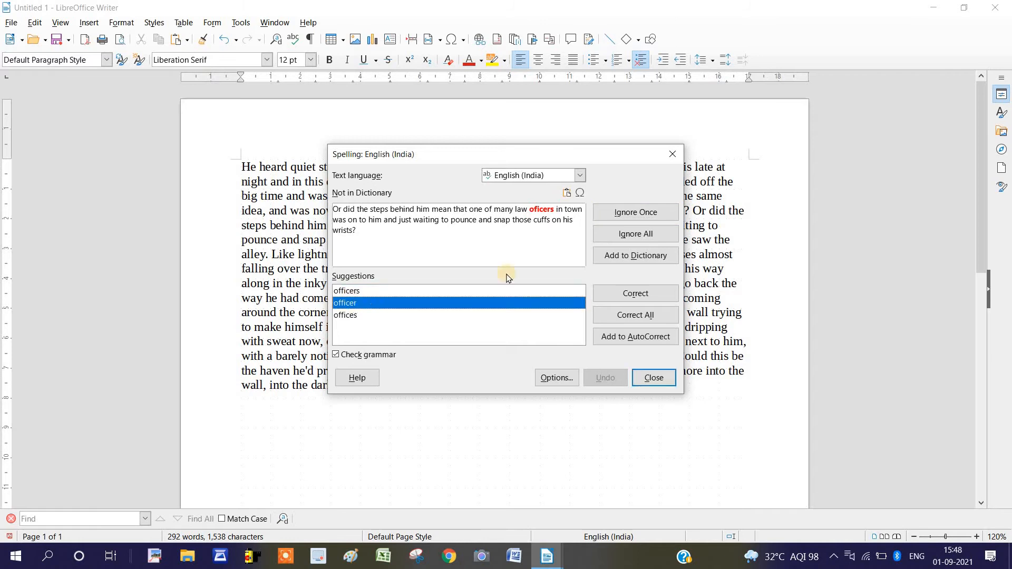
{"action": "left_click", "coordinate": [609, 295]}
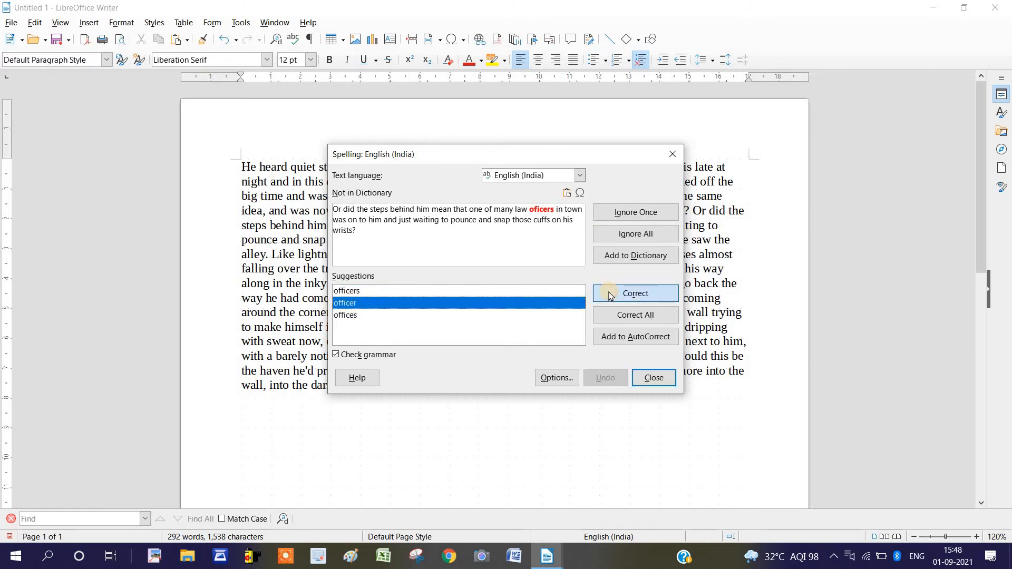
Correct all occurrences of stifened, tought and presing with stiffened, tout and pressing, and close the finished spelling check
{"action": "left_click", "coordinate": [638, 314]}
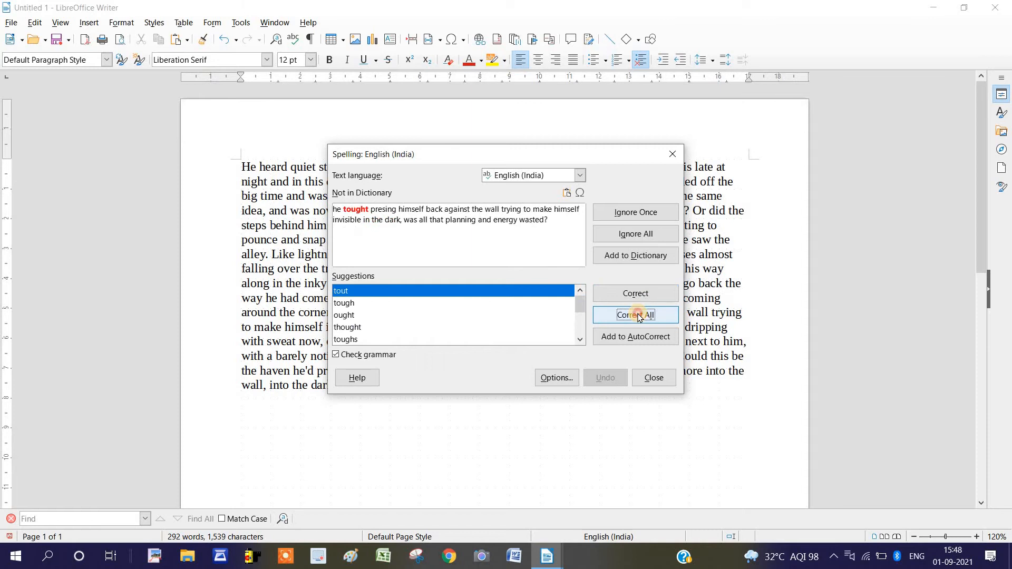
{"action": "left_click", "coordinate": [639, 315]}
{"action": "left_click", "coordinate": [638, 315]}
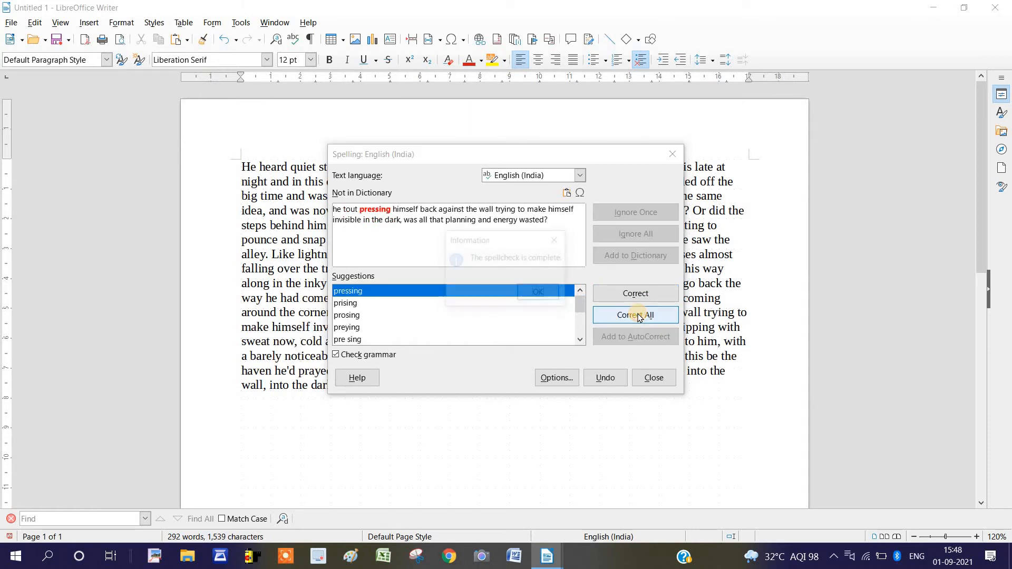
{"action": "left_click", "coordinate": [541, 294]}
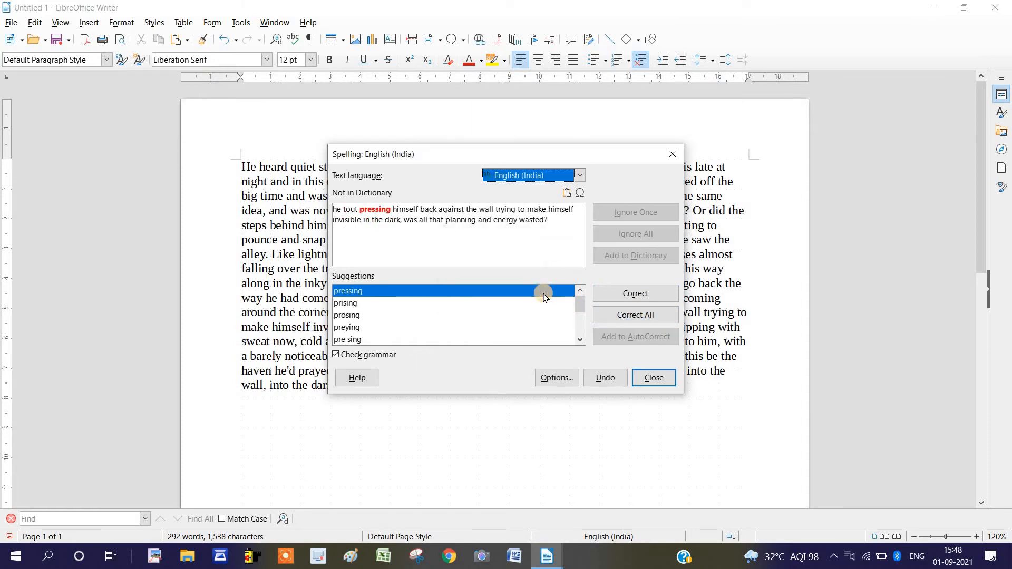
{"action": "left_click", "coordinate": [653, 377]}
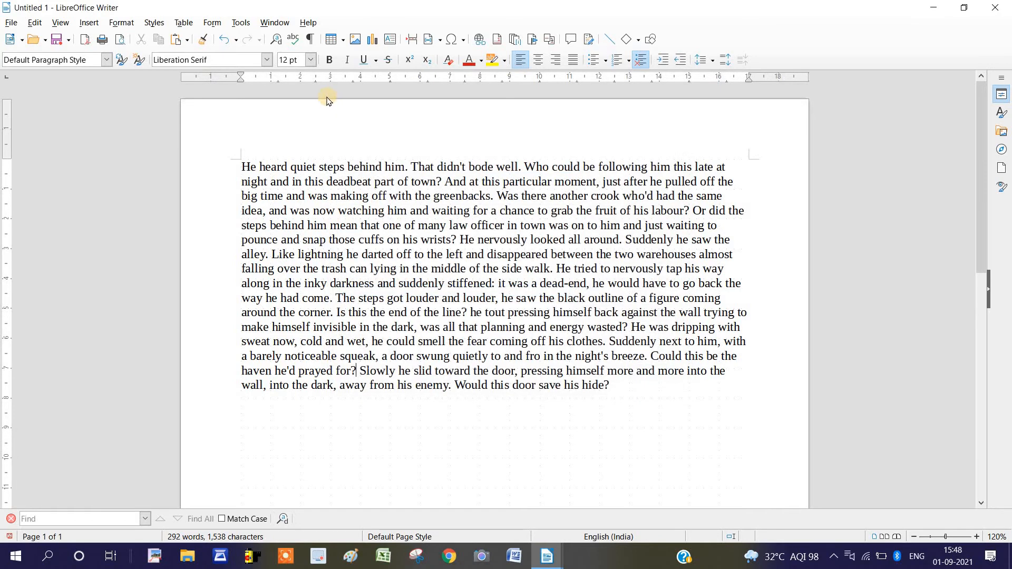
Close the Untitled 1 document without saving its changes
{"action": "left_click", "coordinate": [240, 23]}
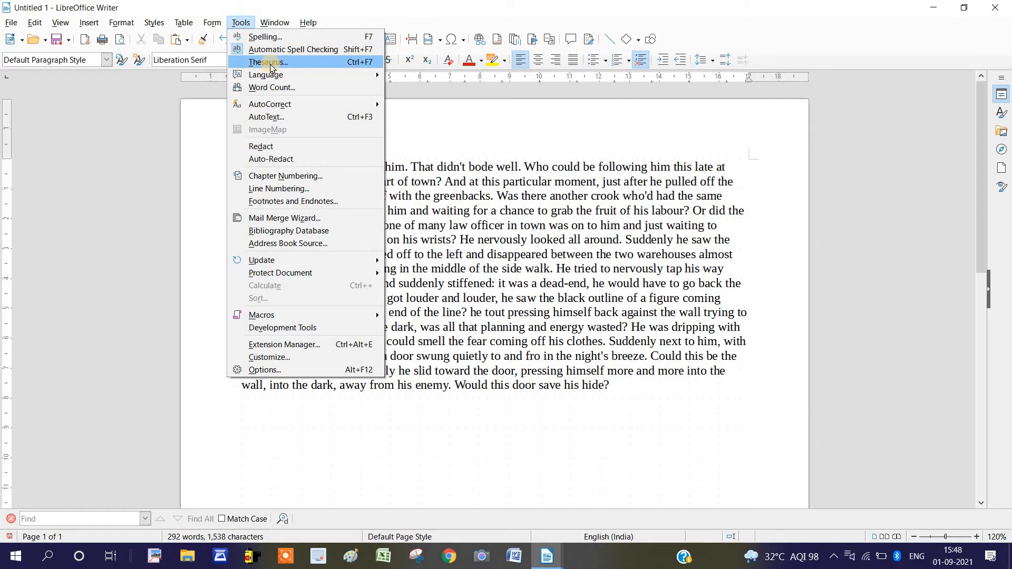
{"action": "left_click", "coordinate": [1000, 6]}
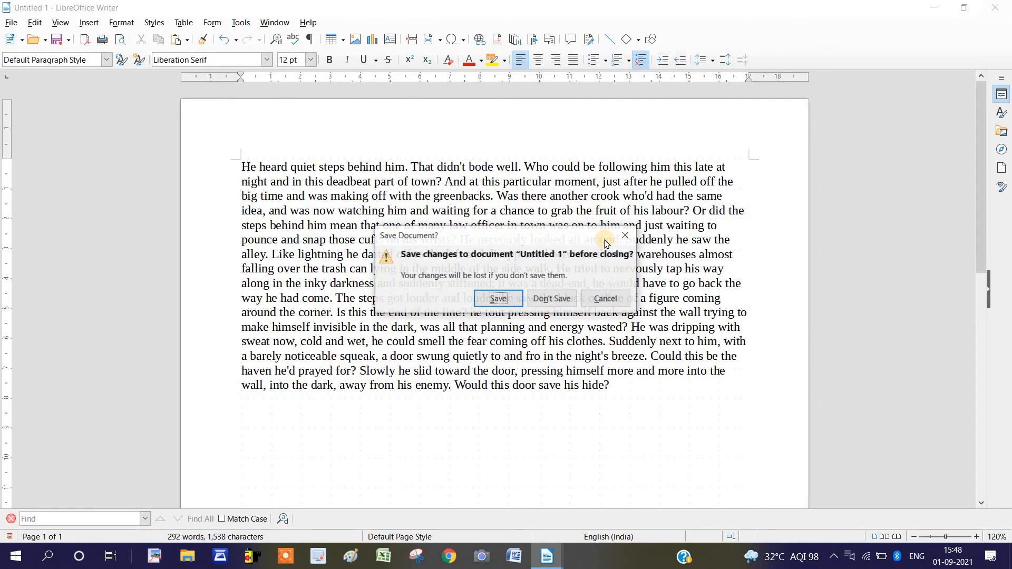
{"action": "left_click", "coordinate": [563, 301]}
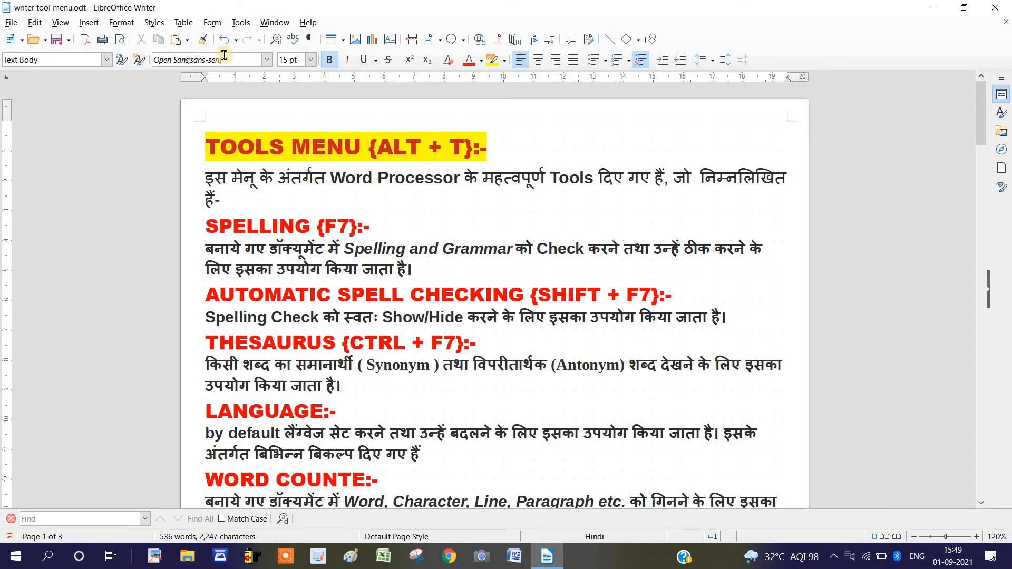
Add the word BEAUTIFUL at the end of the THESAURUS heading
{"action": "left_click", "coordinate": [240, 24]}
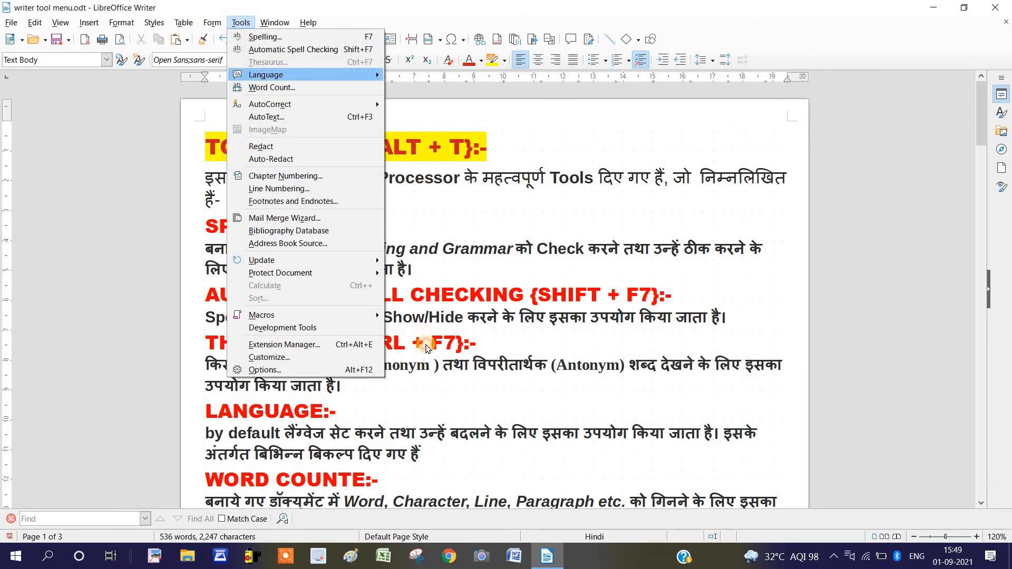
{"action": "left_click", "coordinate": [425, 404]}
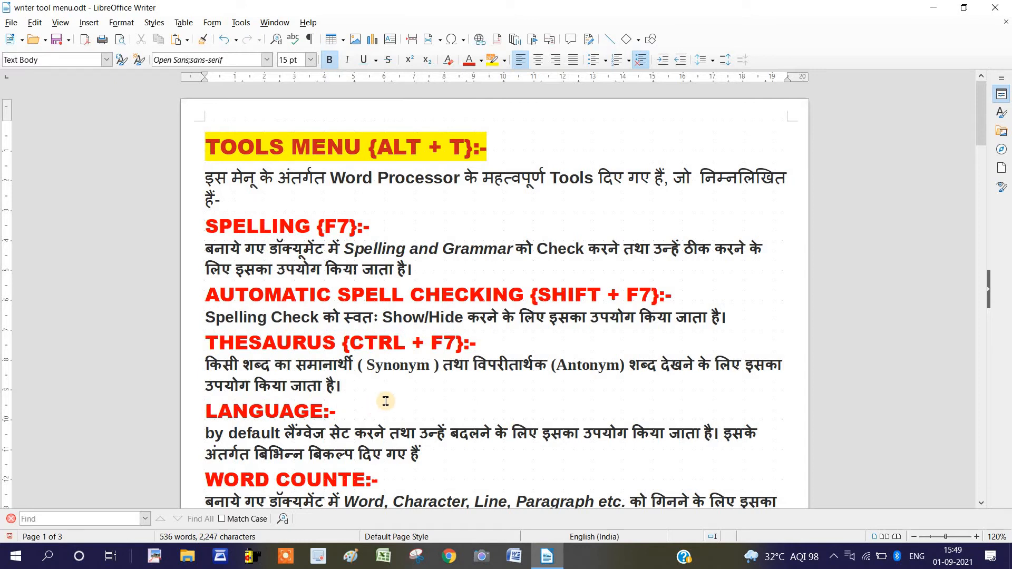
{"action": "left_click", "coordinate": [538, 344]}
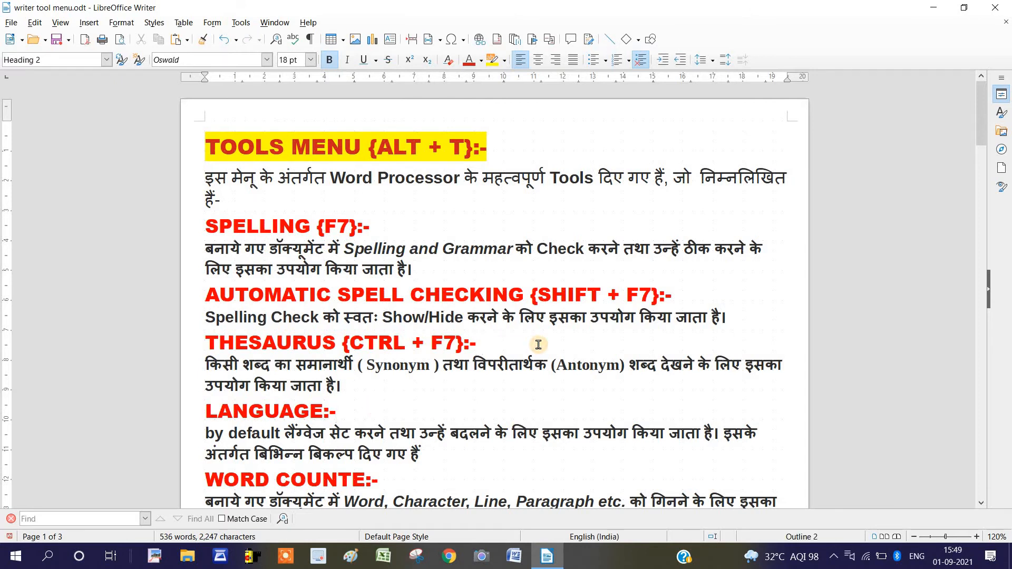
{"action": "type", "text": "BAD"}
{"action": "double_click", "coordinate": [484, 349]}
{"action": "type", "text": "B"}
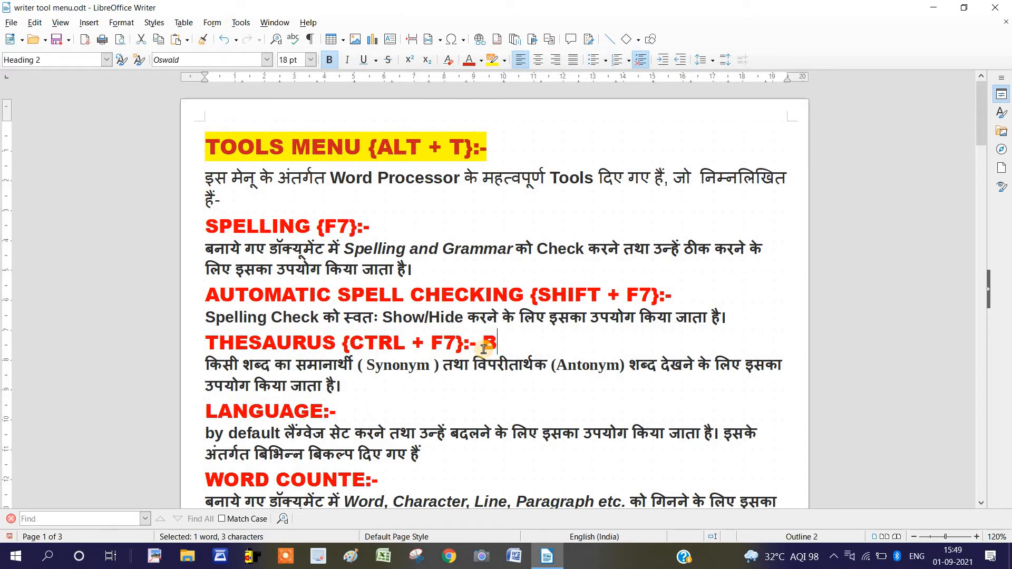
{"action": "type", "text": "EAUTI"}
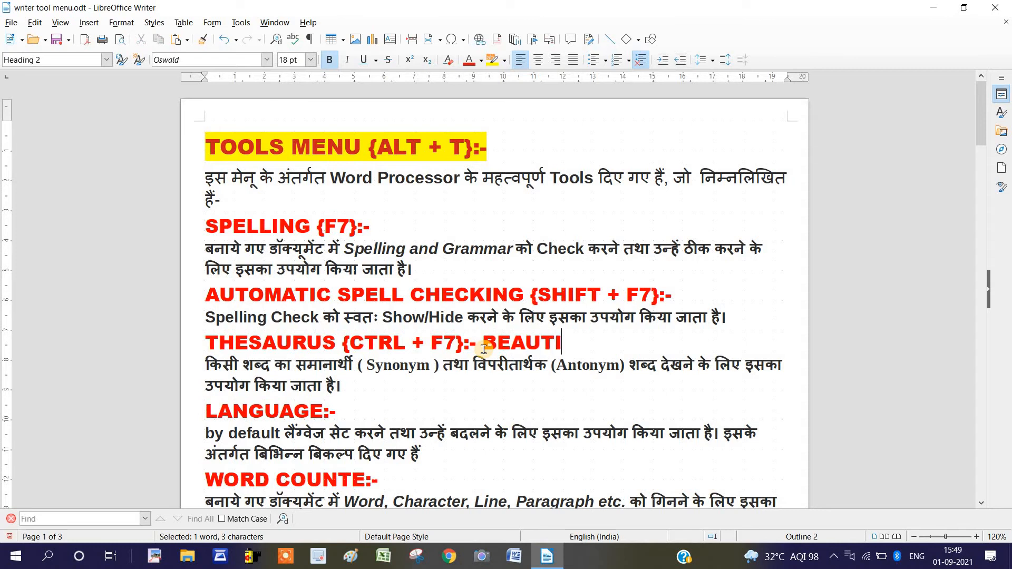
{"action": "type", "text": "FU"}
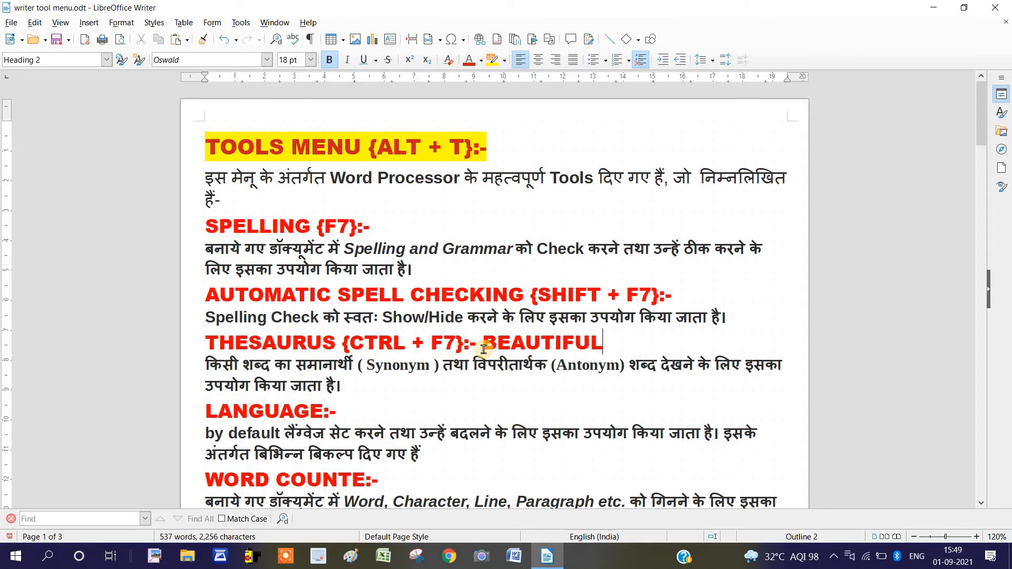
{"action": "type", "text": "L"}
Look up BEAUTIFUL in the thesaurus and replace it with the related term graceful
{"action": "left_click_drag", "start_coordinate": [486, 345], "coordinate": [603, 345]}
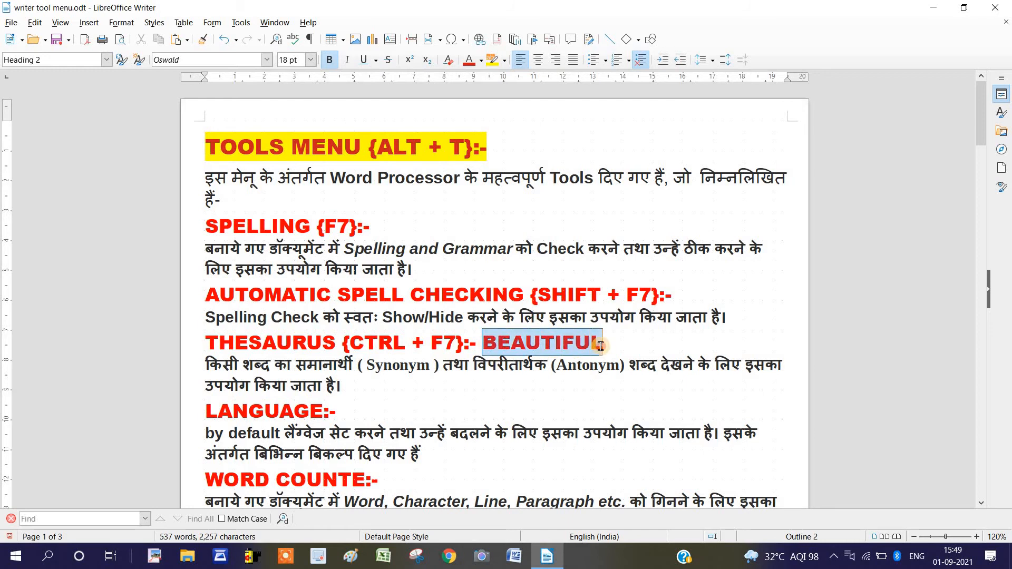
{"action": "left_click", "coordinate": [240, 22]}
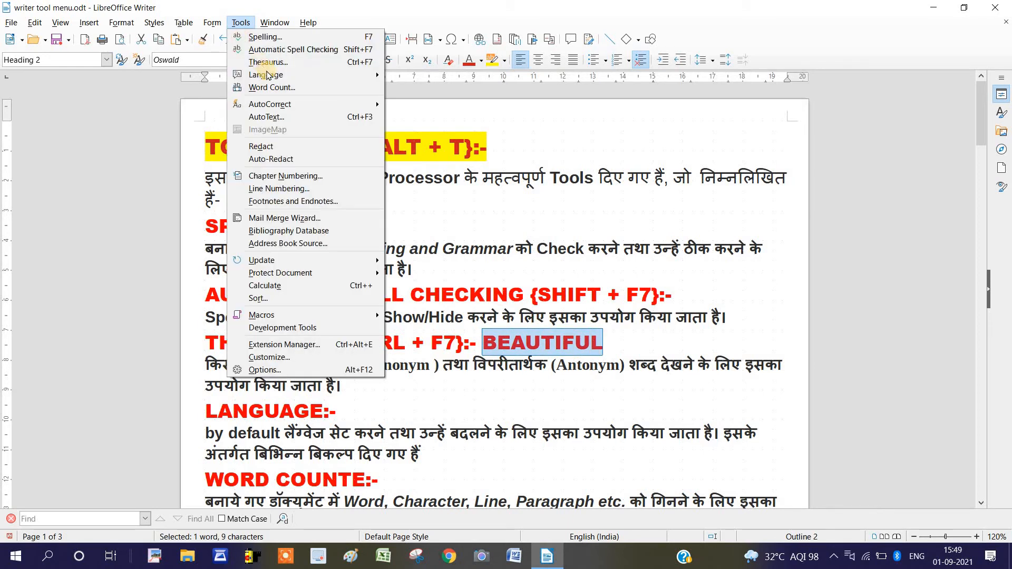
{"action": "left_click", "coordinate": [268, 63]}
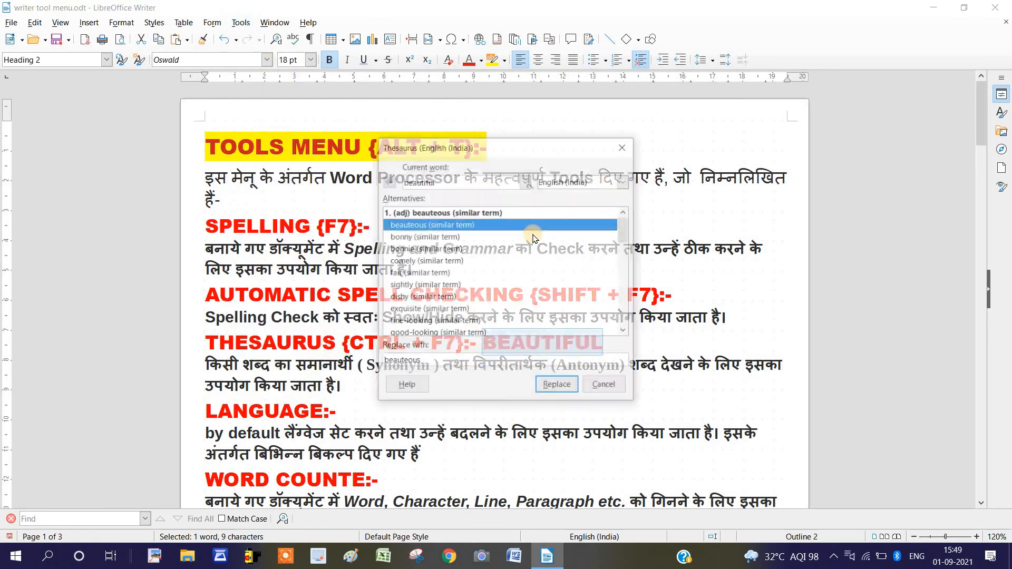
{"action": "left_click", "coordinate": [625, 287]}
{"action": "left_click_drag", "start_coordinate": [625, 293], "coordinate": [625, 284]}
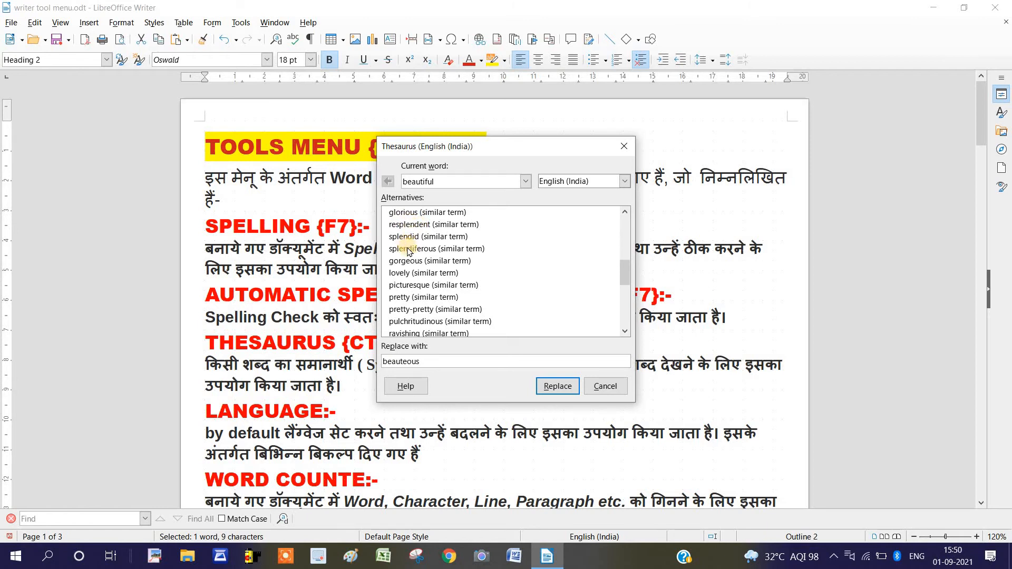
{"action": "left_click", "coordinate": [412, 273]}
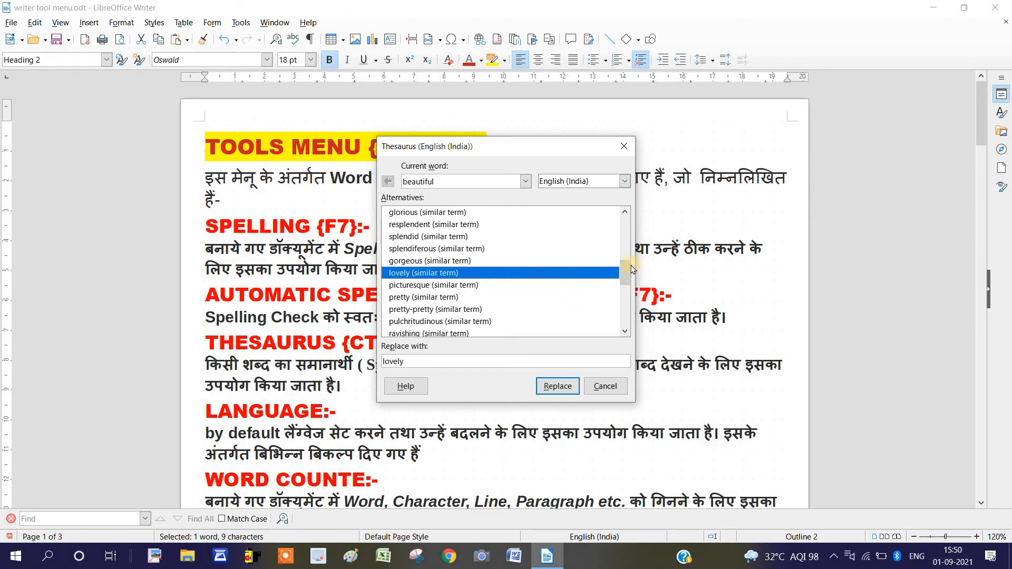
{"action": "left_click_drag", "start_coordinate": [627, 272], "coordinate": [627, 328]}
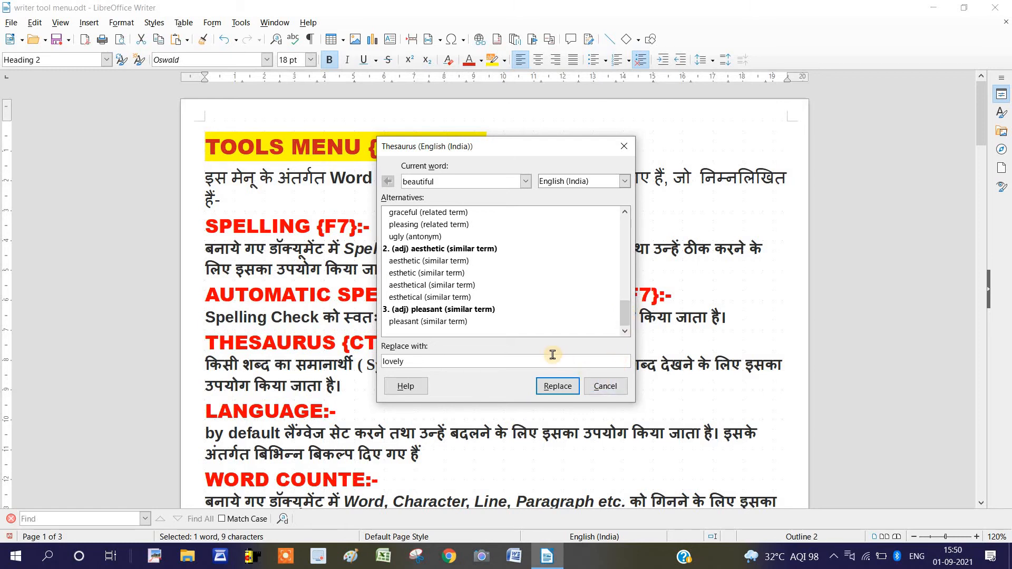
{"action": "left_click", "coordinate": [406, 213]}
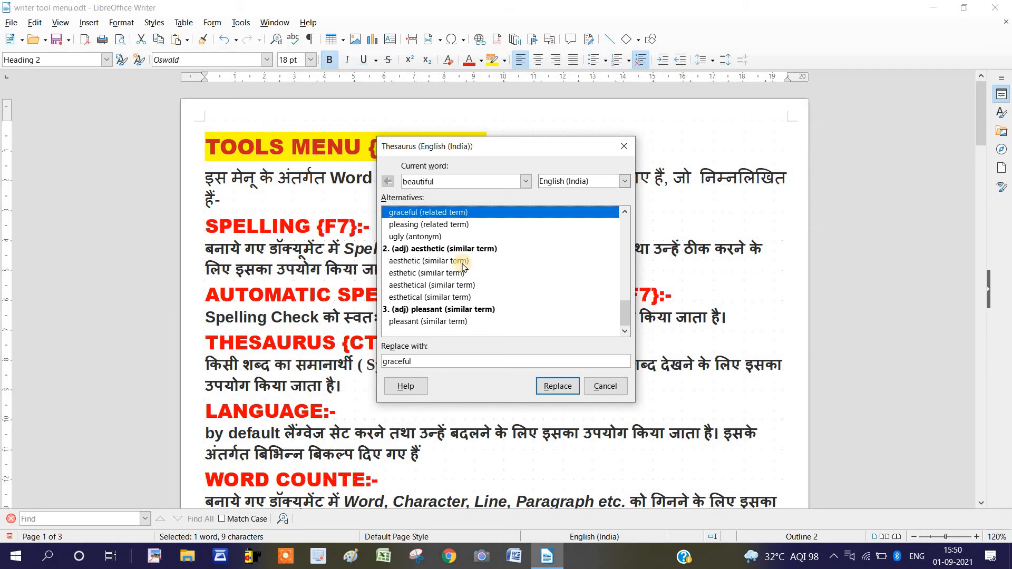
{"action": "left_click", "coordinate": [554, 384]}
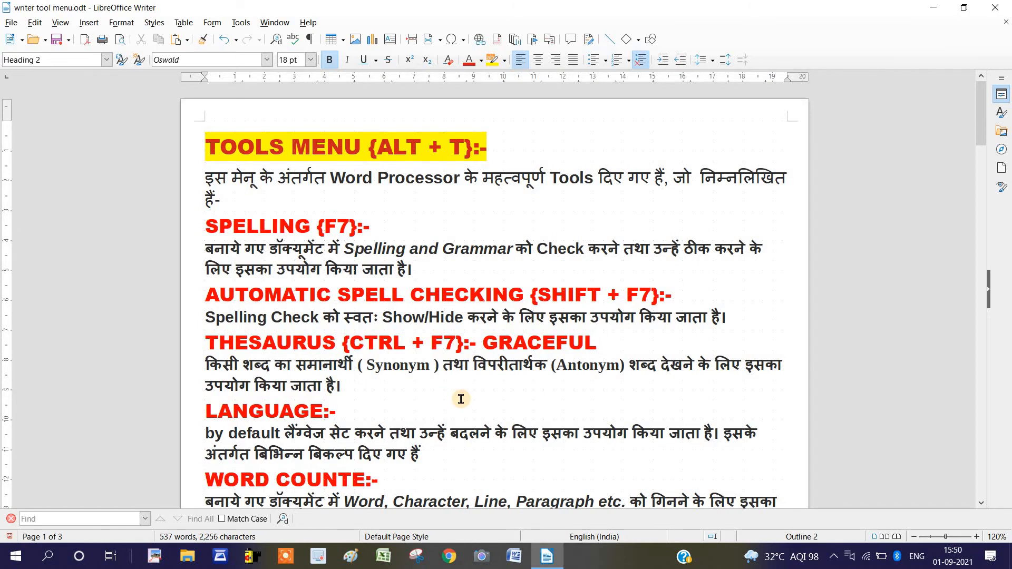
{"action": "left_click", "coordinate": [241, 22]}
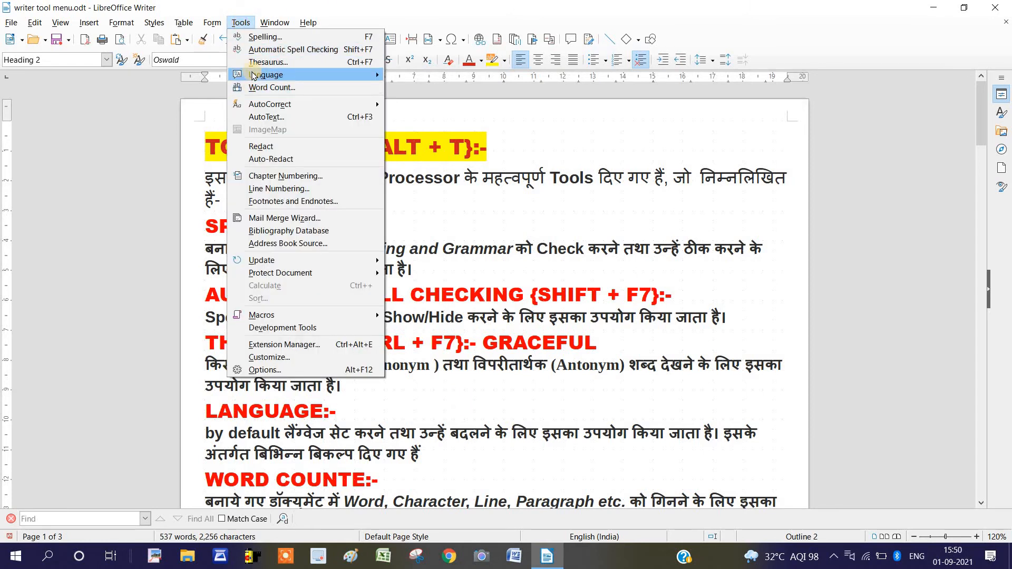
{"action": "mouse_move", "coordinate": [271, 75]}
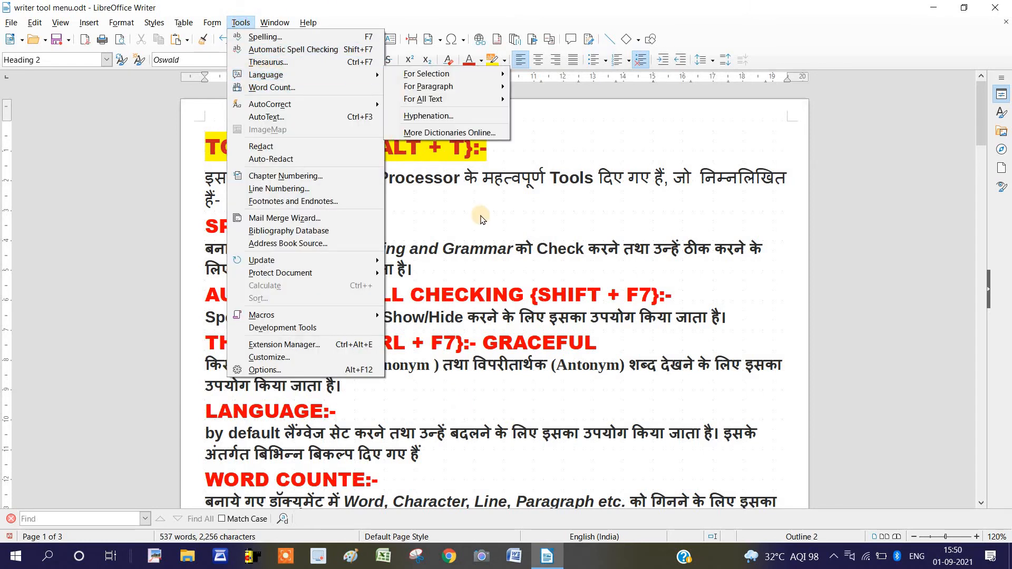
{"action": "left_click", "coordinate": [481, 219]}
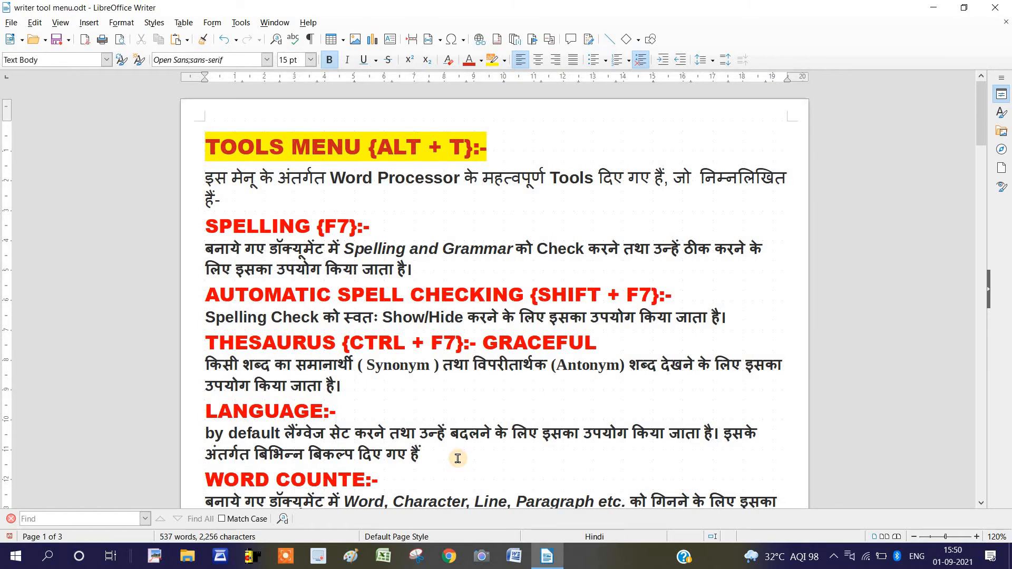
Create a new text document and insert the dummy text twice with the AutoText shortcut dt
{"action": "key", "text": "ctrl+n"}
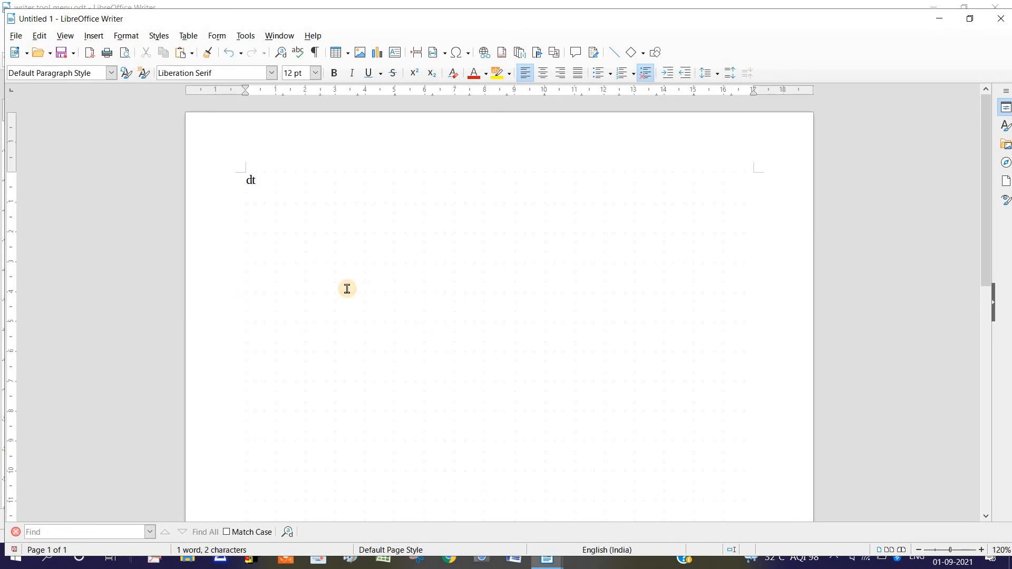
{"action": "type", "text": "dt"}
{"action": "key", "text": "F3"}
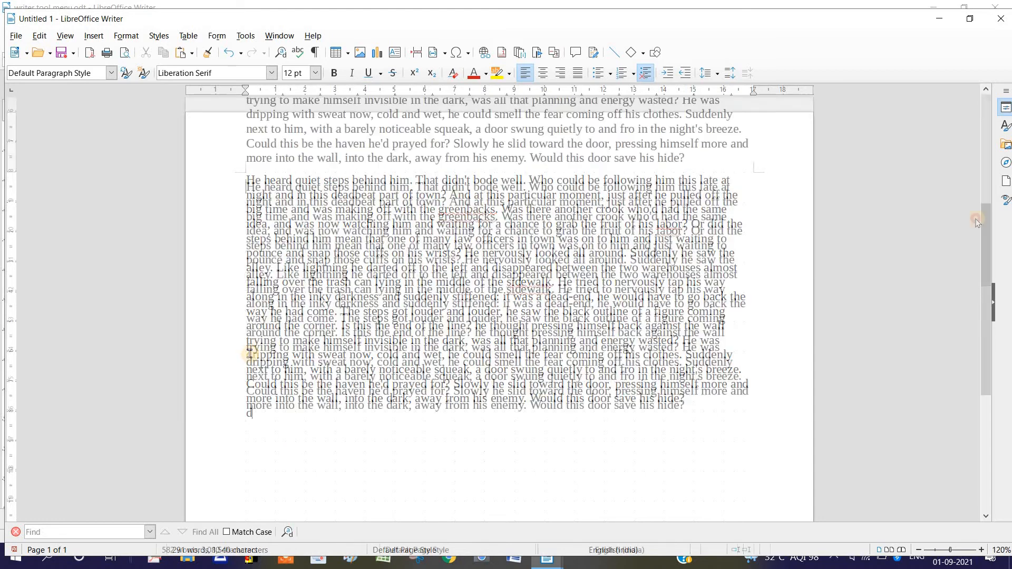
{"action": "left_click_drag", "start_coordinate": [986, 332], "coordinate": [981, 290]}
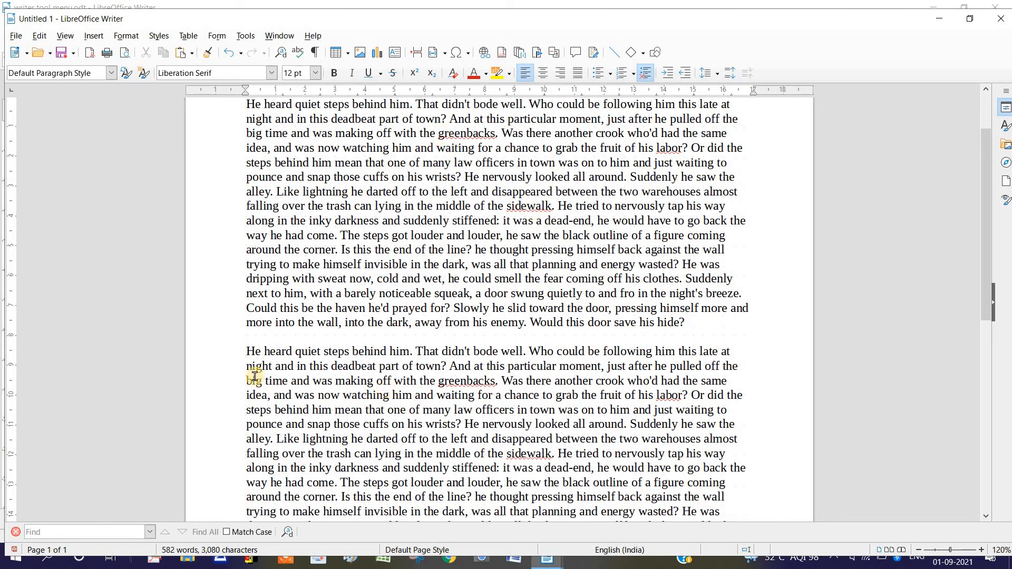
Set the language of the whole second dummy text paragraph to English (USA) and deselect it
{"action": "left_click", "coordinate": [243, 361]}
{"action": "left_click_drag", "start_coordinate": [247, 351], "coordinate": [695, 445]}
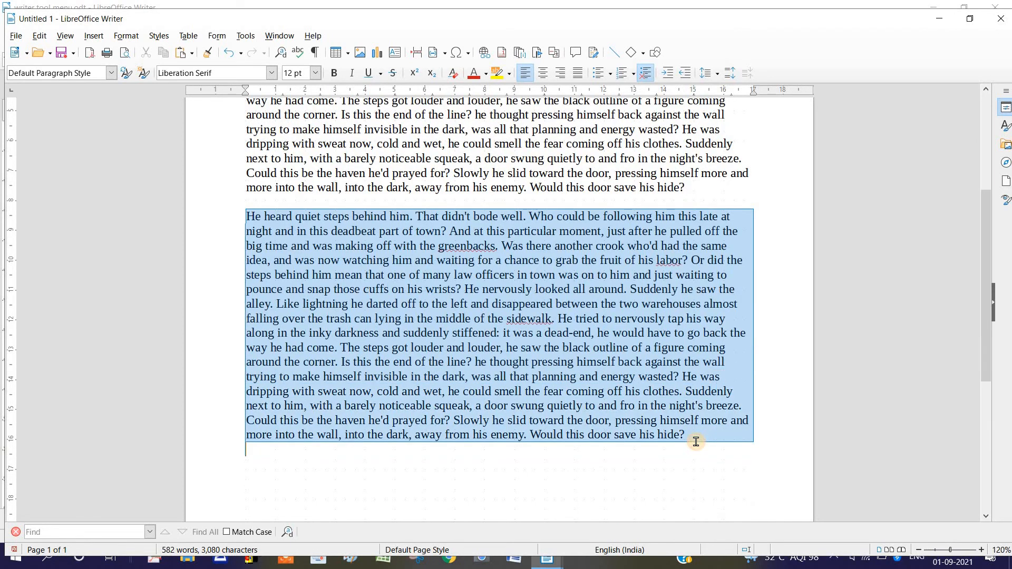
{"action": "left_click", "coordinate": [252, 41]}
{"action": "mouse_move", "coordinate": [304, 87]}
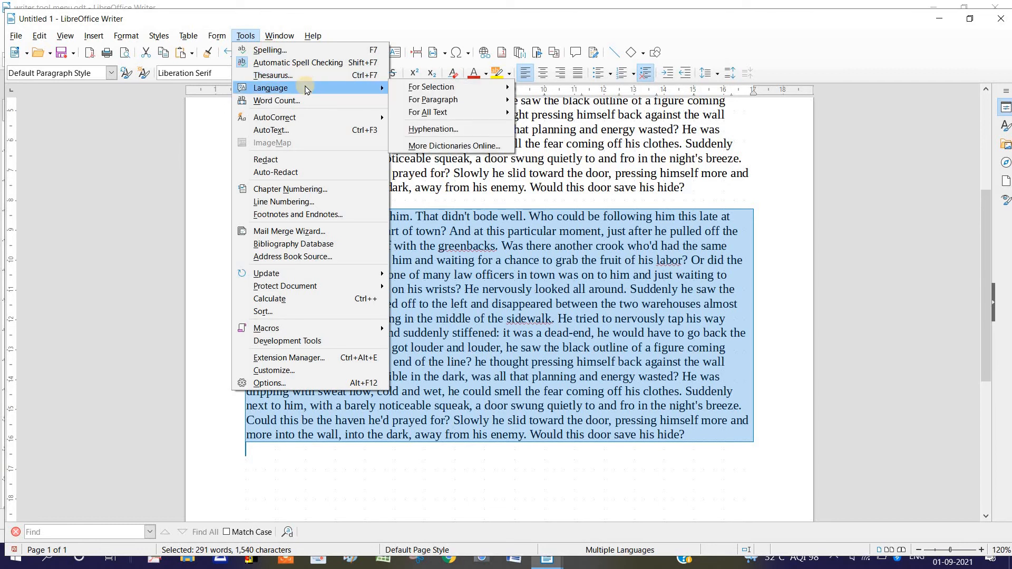
{"action": "mouse_move", "coordinate": [421, 87]}
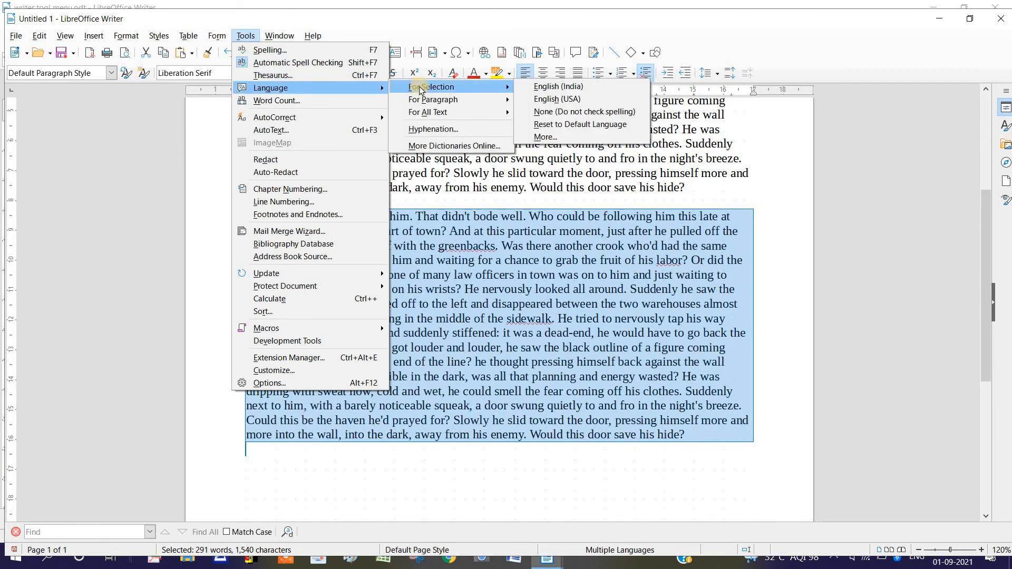
{"action": "left_click", "coordinate": [564, 99]}
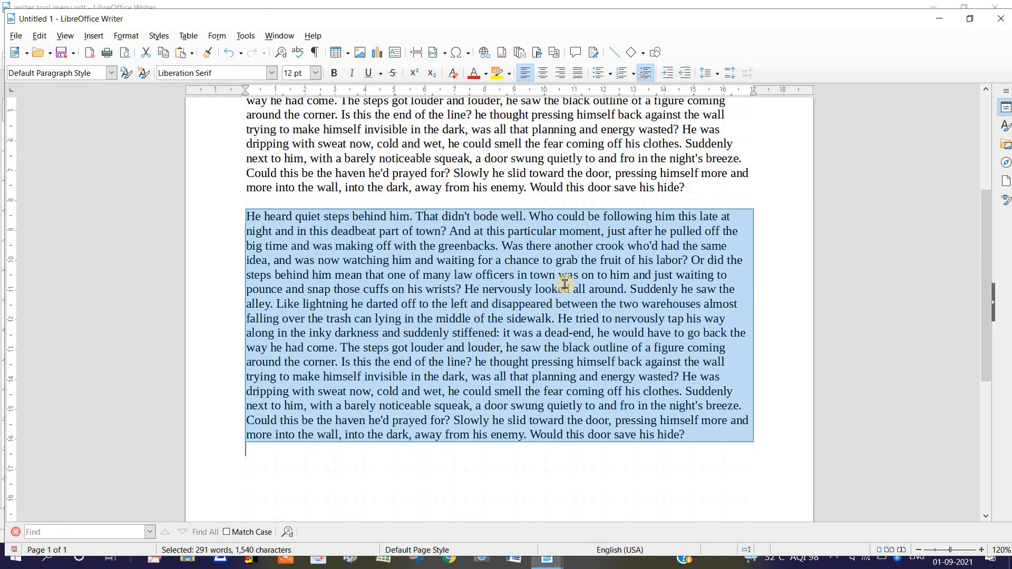
{"action": "left_click", "coordinate": [590, 303]}
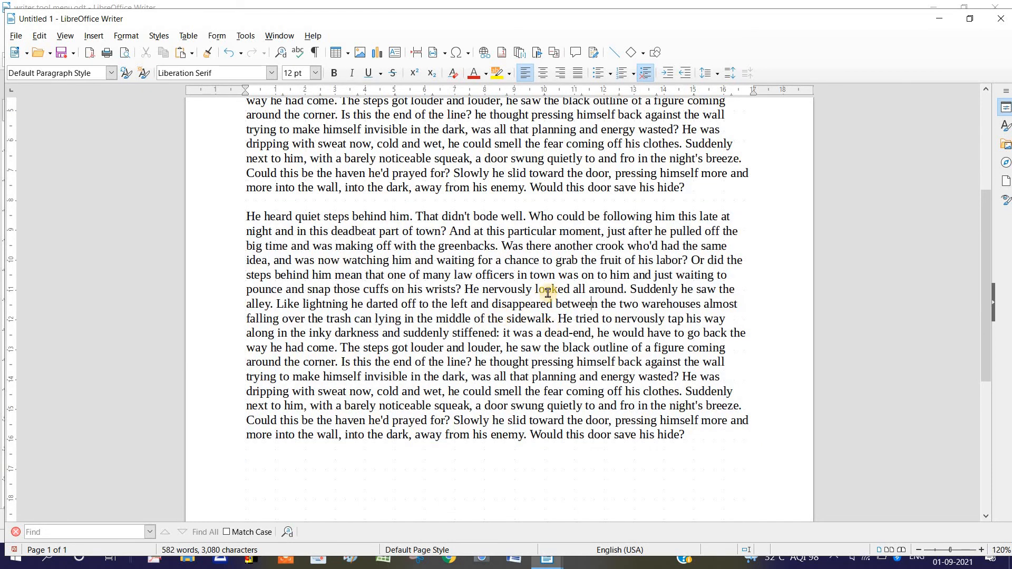
Add a new line reading "Color colour" below the second dummy text paragraph
{"action": "mouse_move", "coordinate": [986, 314]}
{"action": "left_mouse_down"}
{"action": "mouse_move", "coordinate": [984, 358]}
{"action": "mouse_move", "coordinate": [982, 208]}
{"action": "mouse_move", "coordinate": [979, 249]}
{"action": "left_mouse_up"}
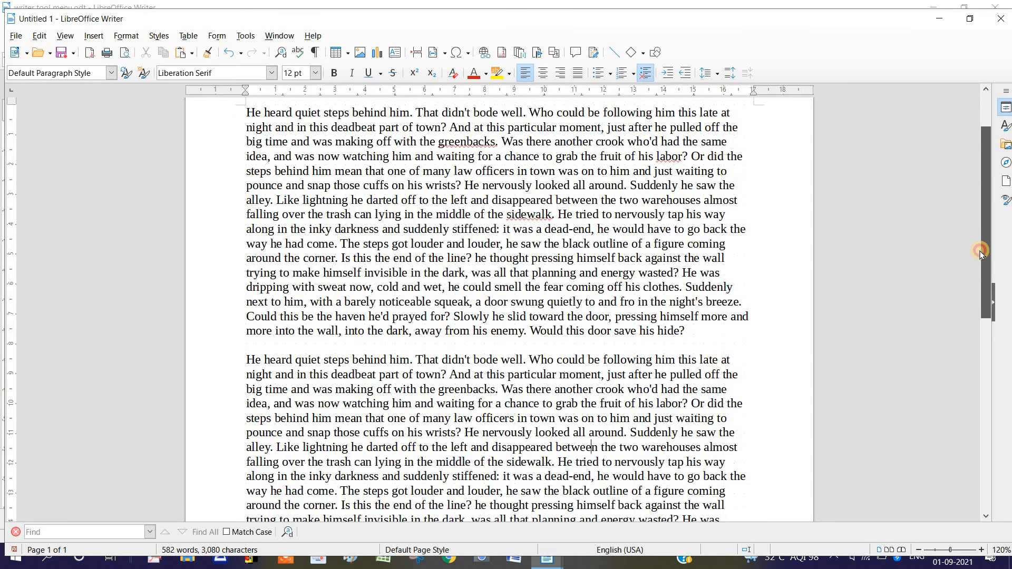
{"action": "left_click", "coordinate": [451, 250]}
{"action": "left_click_drag", "start_coordinate": [990, 268], "coordinate": [985, 381]}
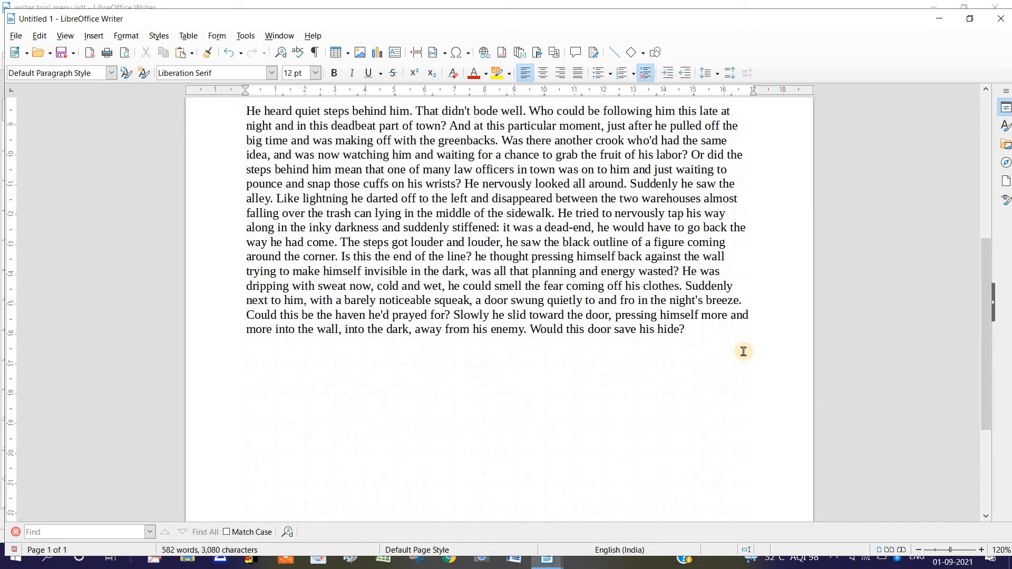
{"action": "left_click", "coordinate": [539, 355]}
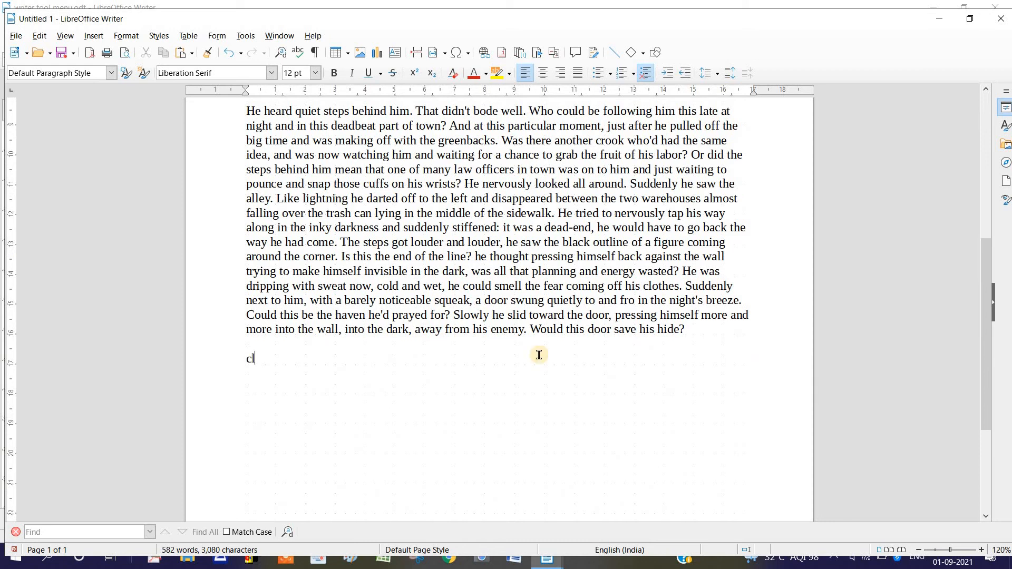
{"action": "key", "text": "BackSpace"}
{"action": "key", "text": "BackSpace"}
{"action": "key", "text": "BackSpace"}
{"action": "type", "text": "olor colour"}
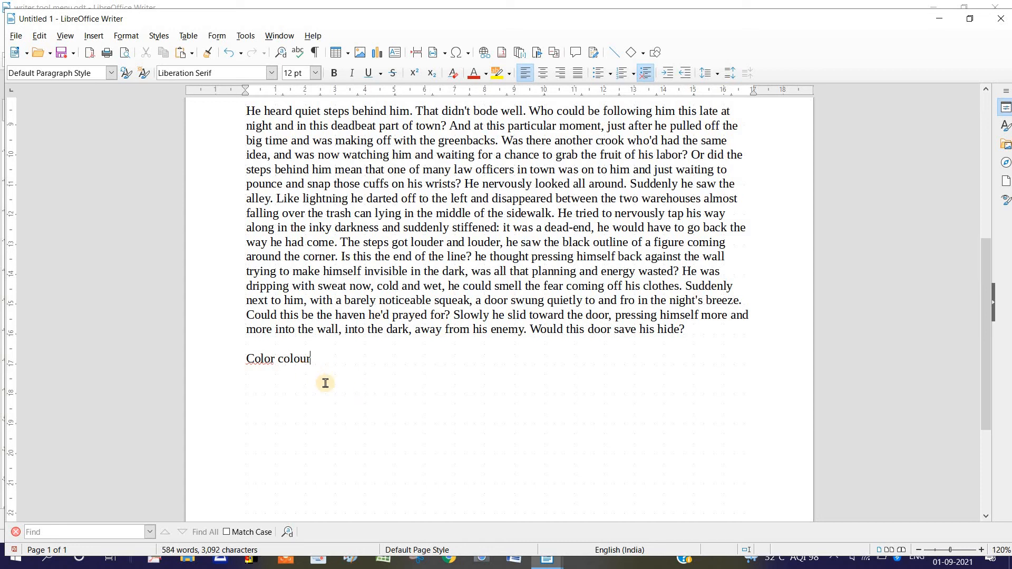
Set the language of only the word "Color" to English (USA) and deselect it
{"action": "left_click", "coordinate": [295, 359]}
{"action": "left_click", "coordinate": [271, 362]}
{"action": "double_click", "coordinate": [254, 359]}
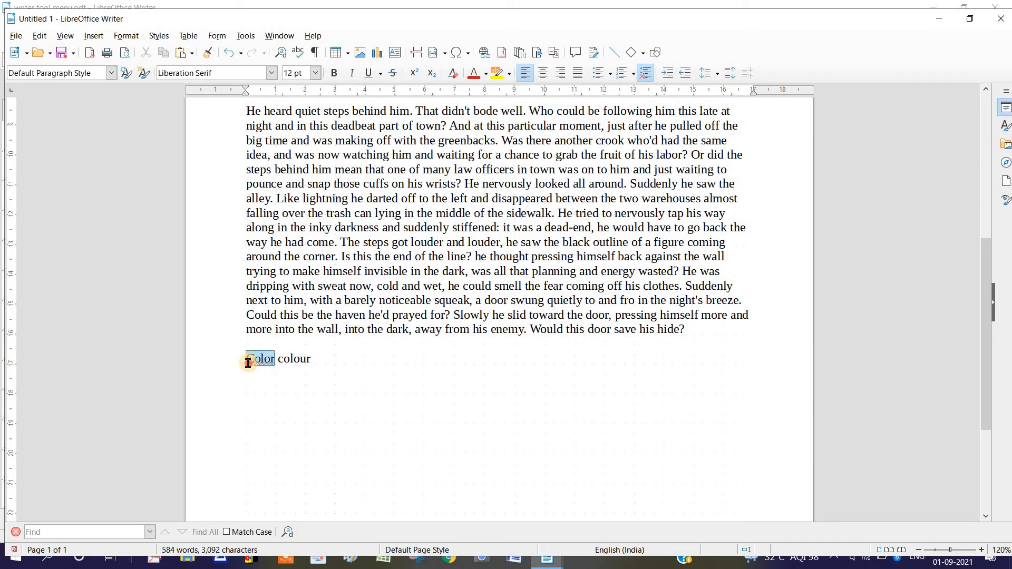
{"action": "left_click", "coordinate": [241, 36]}
{"action": "mouse_move", "coordinate": [300, 87]}
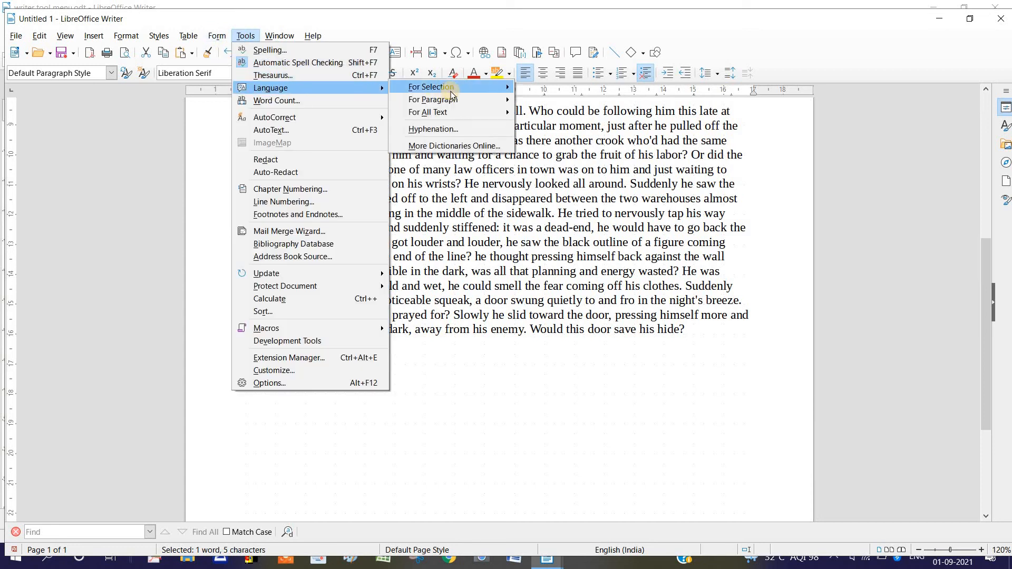
{"action": "mouse_move", "coordinate": [442, 88]}
{"action": "left_click", "coordinate": [551, 111]}
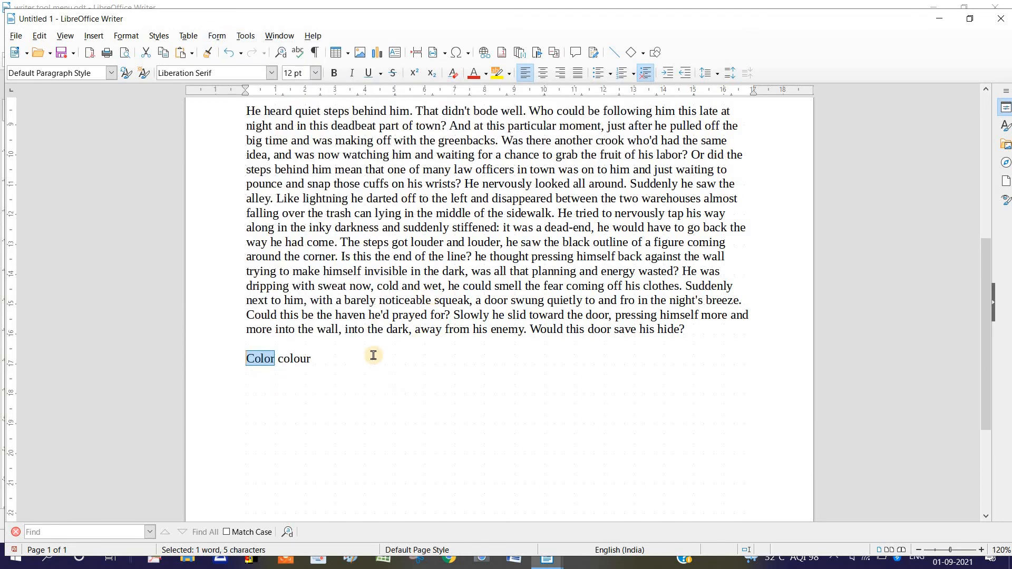
{"action": "left_click", "coordinate": [280, 366]}
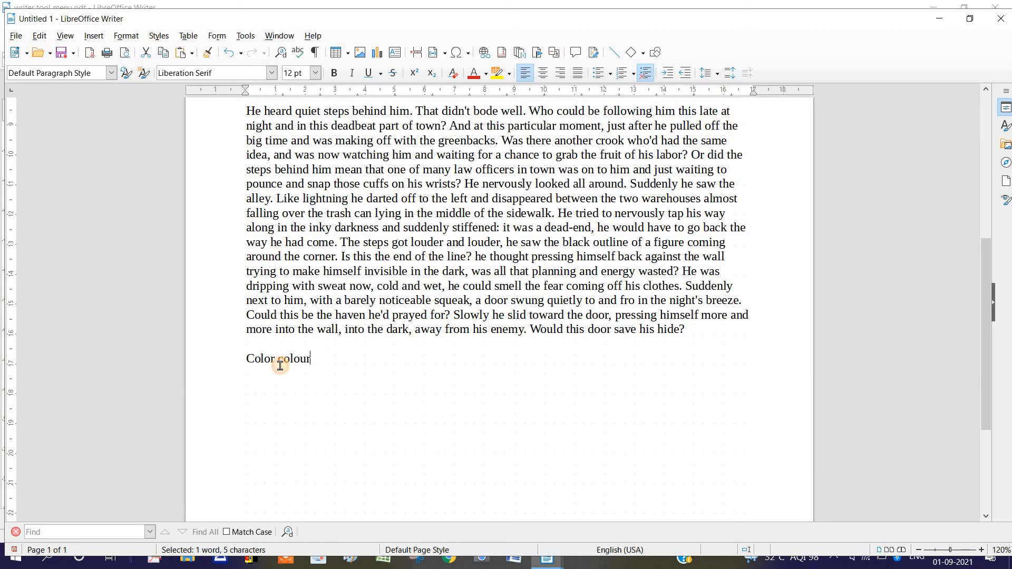
Set the language of the selected word "colour" to English (USA) and return to the end of the line
{"action": "left_click", "coordinate": [311, 366]}
{"action": "left_click_drag", "start_coordinate": [312, 365], "coordinate": [279, 362]}
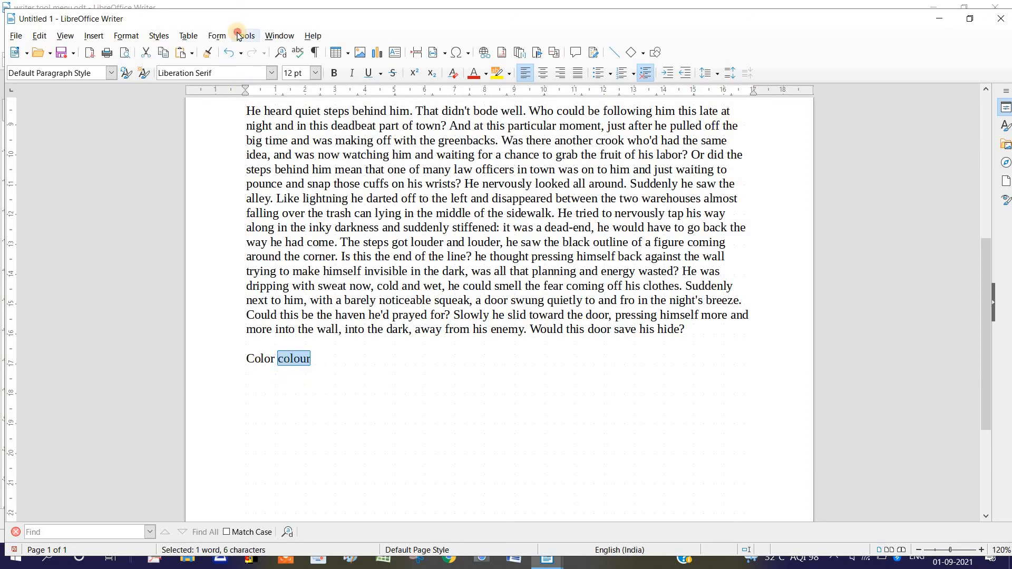
{"action": "left_click", "coordinate": [240, 34]}
{"action": "mouse_move", "coordinate": [352, 88]}
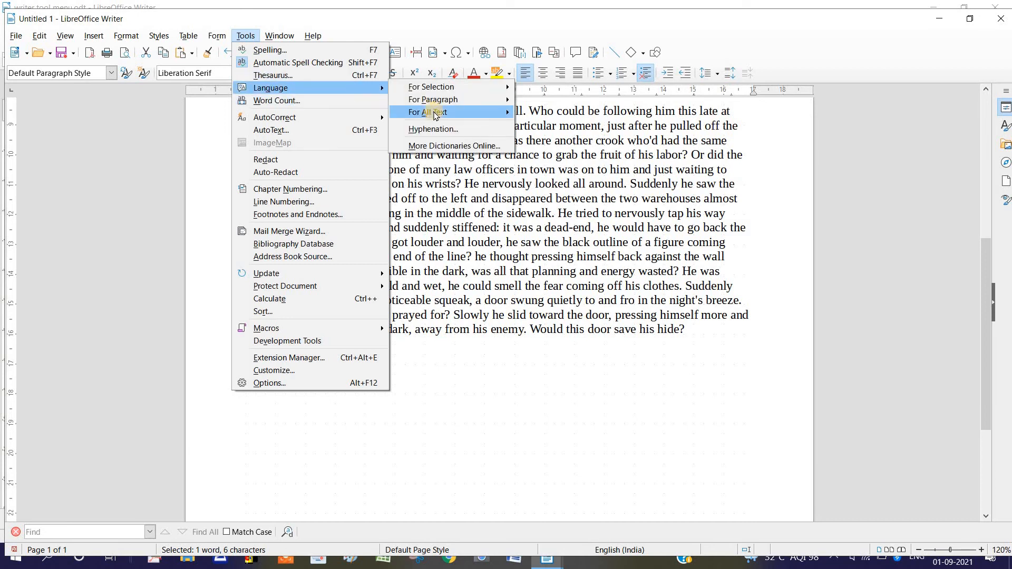
{"action": "mouse_move", "coordinate": [435, 98]}
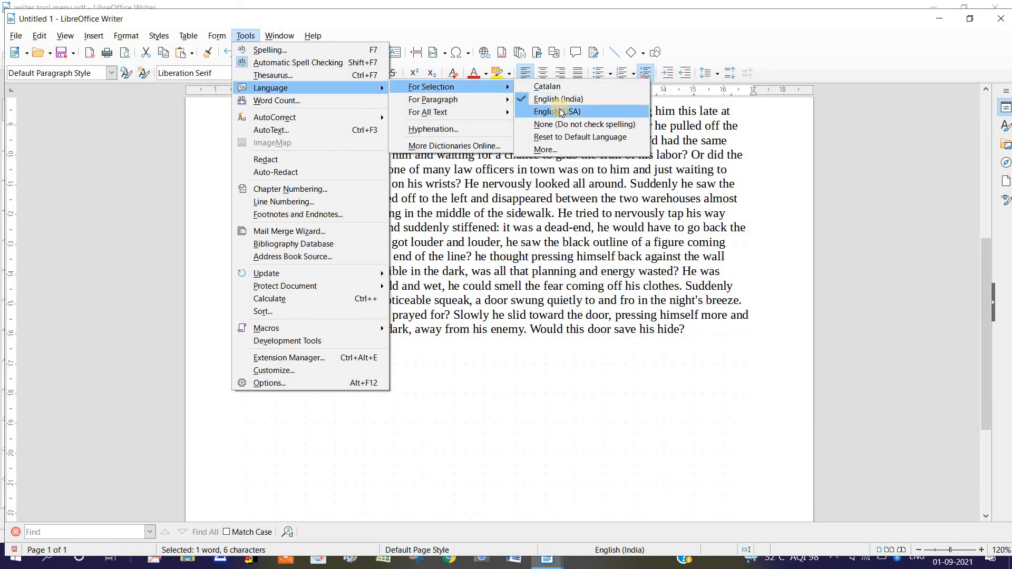
{"action": "left_click", "coordinate": [559, 110]}
{"action": "left_click", "coordinate": [323, 367]}
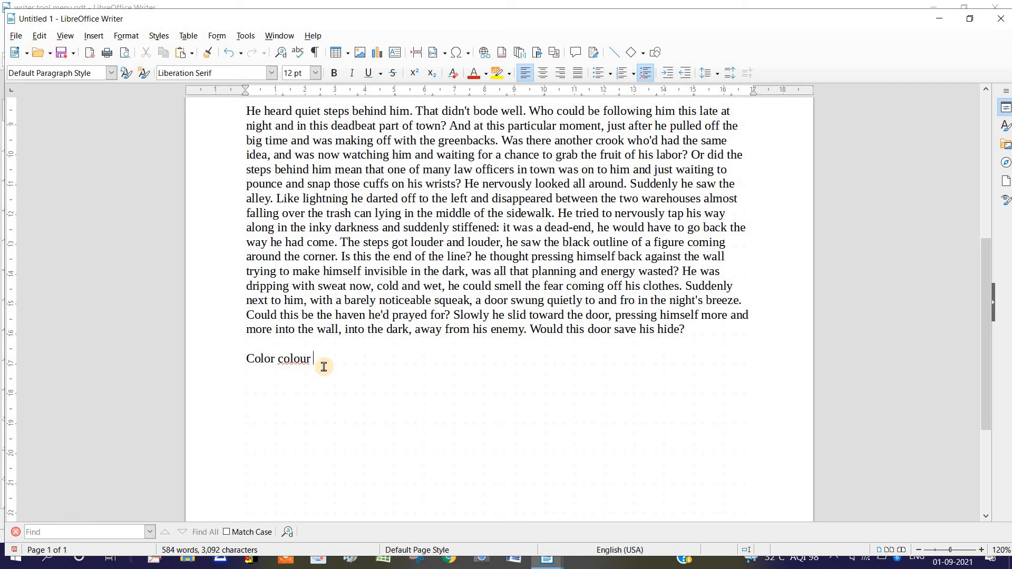
Add a sample first name and the word "india" after "Color colour" in the last line
{"action": "type", "text": "ram"}
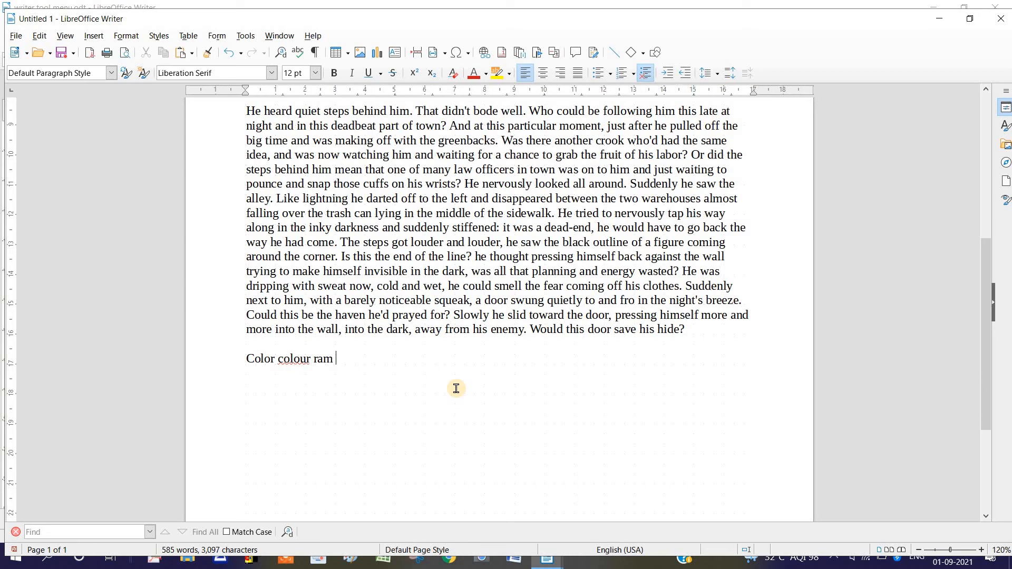
{"action": "key", "text": "BackSpace"}
{"action": "key", "text": "BackSpace"}
{"action": "key", "text": "BackSpace"}
{"action": "key", "text": "BackSpace"}
{"action": "type", "text": "shyam"}
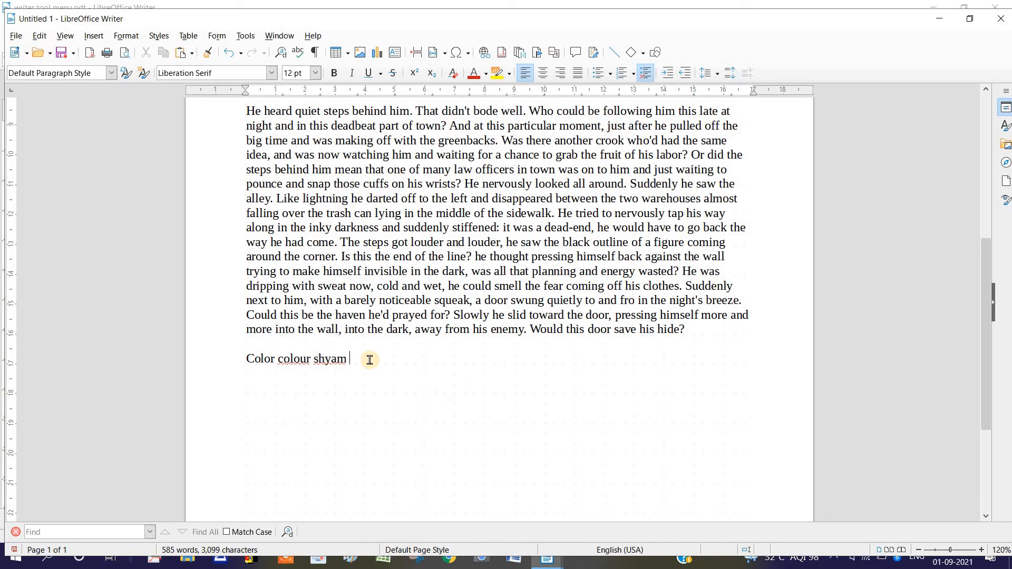
{"action": "type", "text": "india"}
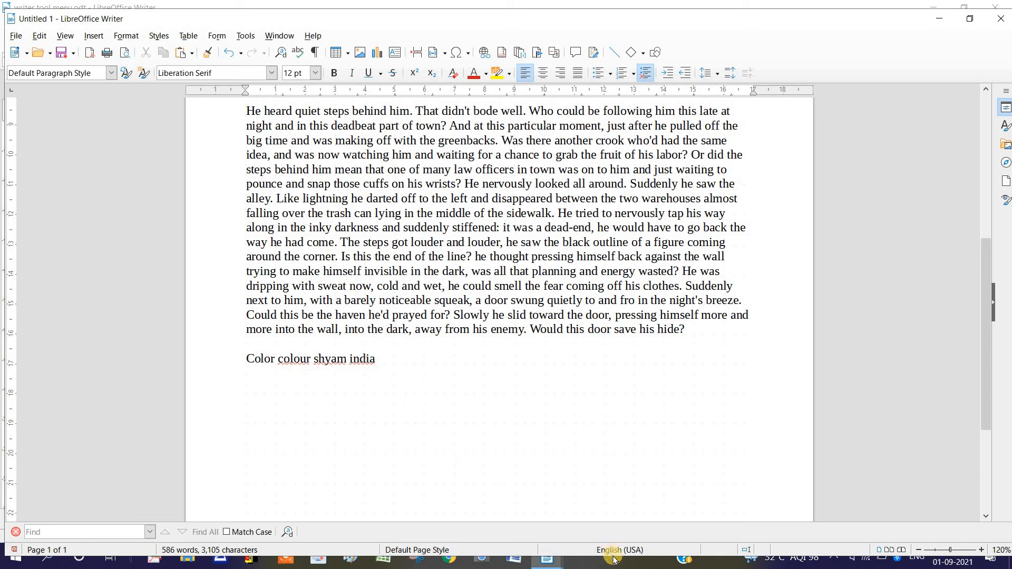
Set the language of the word "india" to English (India) and deselect it
{"action": "left_click_drag", "start_coordinate": [389, 361], "coordinate": [348, 360]}
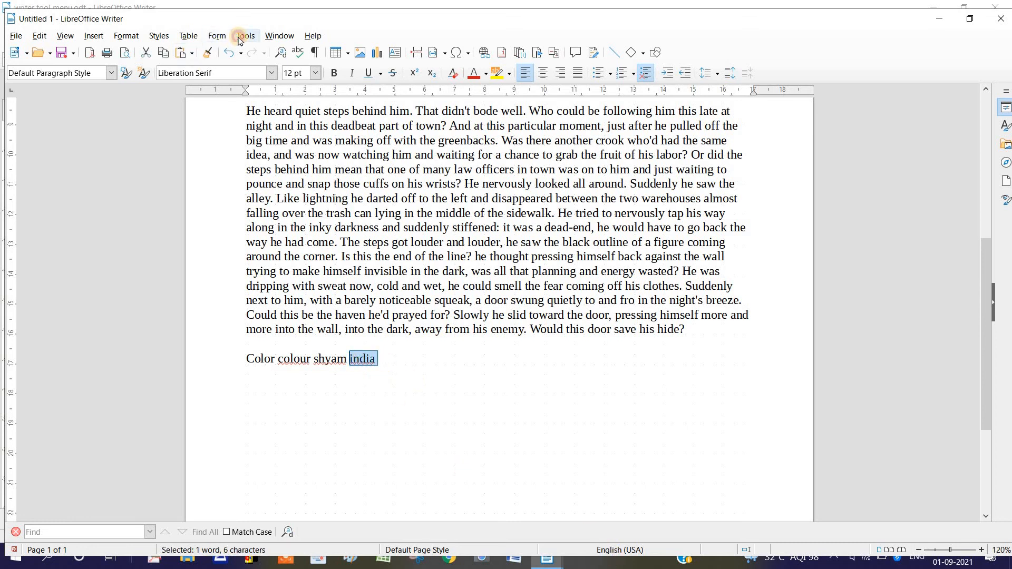
{"action": "left_click", "coordinate": [240, 37]}
{"action": "mouse_move", "coordinate": [316, 87]}
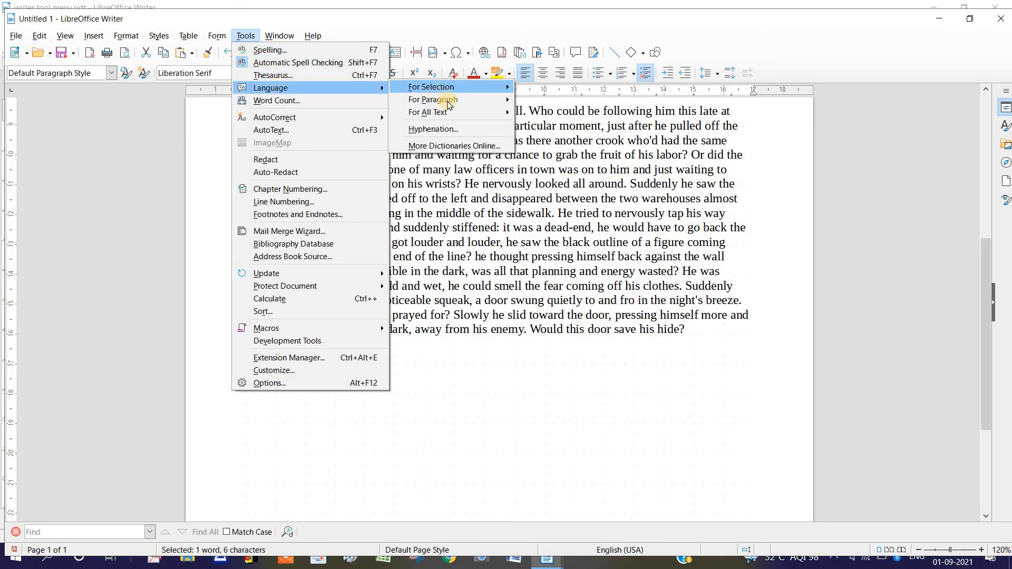
{"action": "mouse_move", "coordinate": [448, 87]}
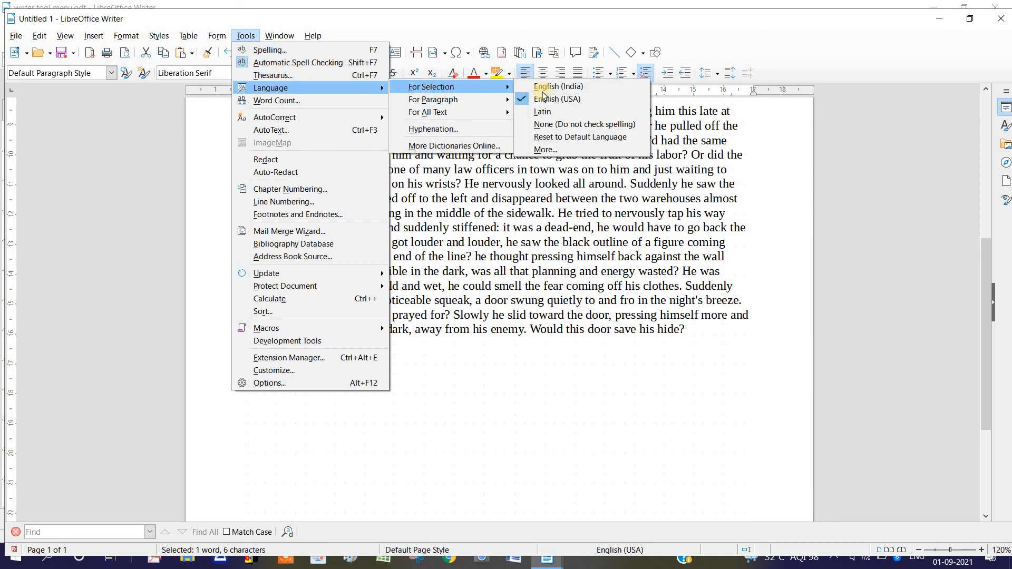
{"action": "left_click", "coordinate": [577, 89]}
{"action": "left_click", "coordinate": [384, 365]}
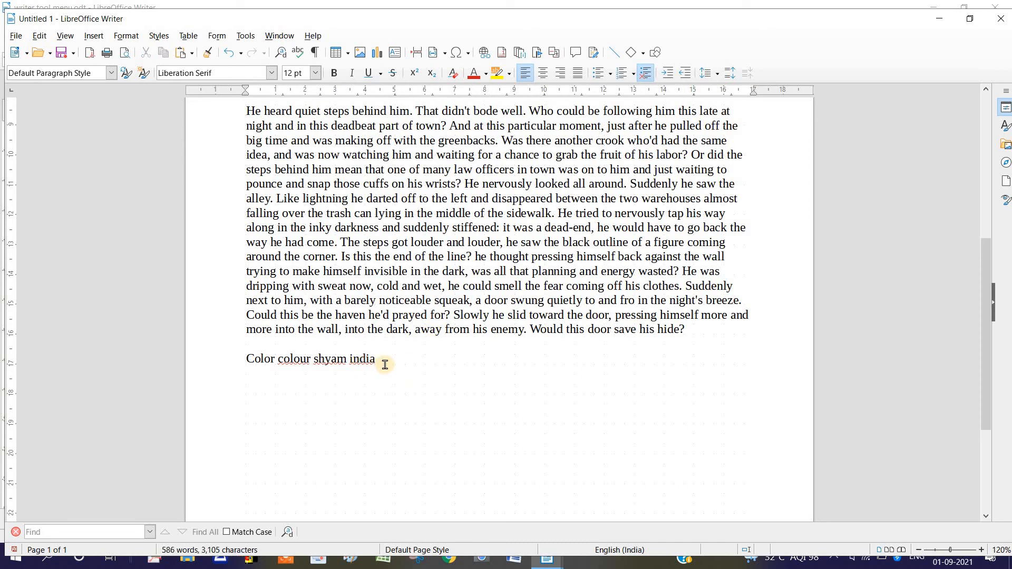
{"action": "left_click_drag", "start_coordinate": [385, 365], "coordinate": [303, 360]}
{"action": "left_click", "coordinate": [398, 370]}
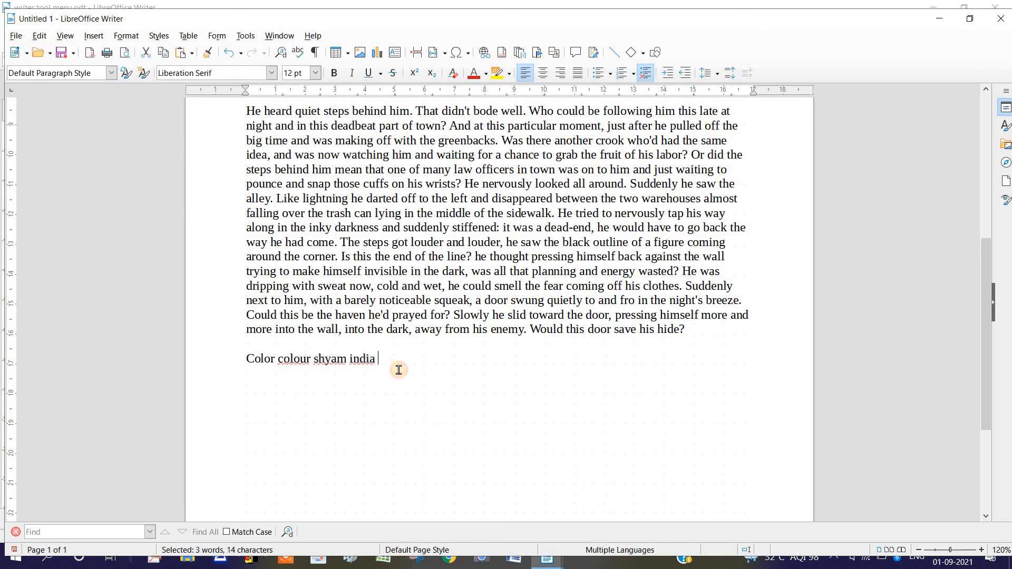
{"action": "left_click", "coordinate": [366, 359]}
{"action": "left_click", "coordinate": [248, 36]}
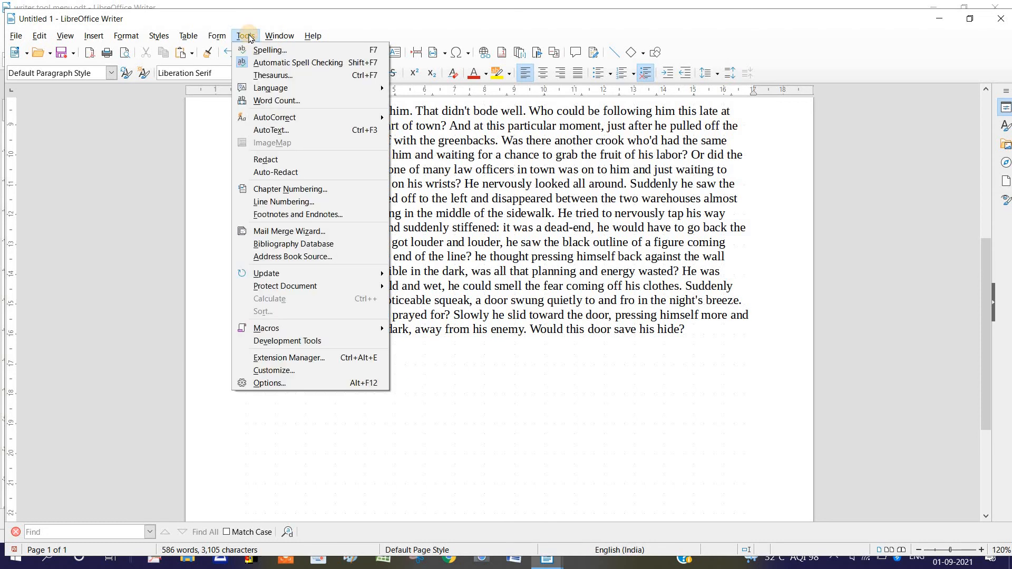
{"action": "left_click", "coordinate": [515, 393]}
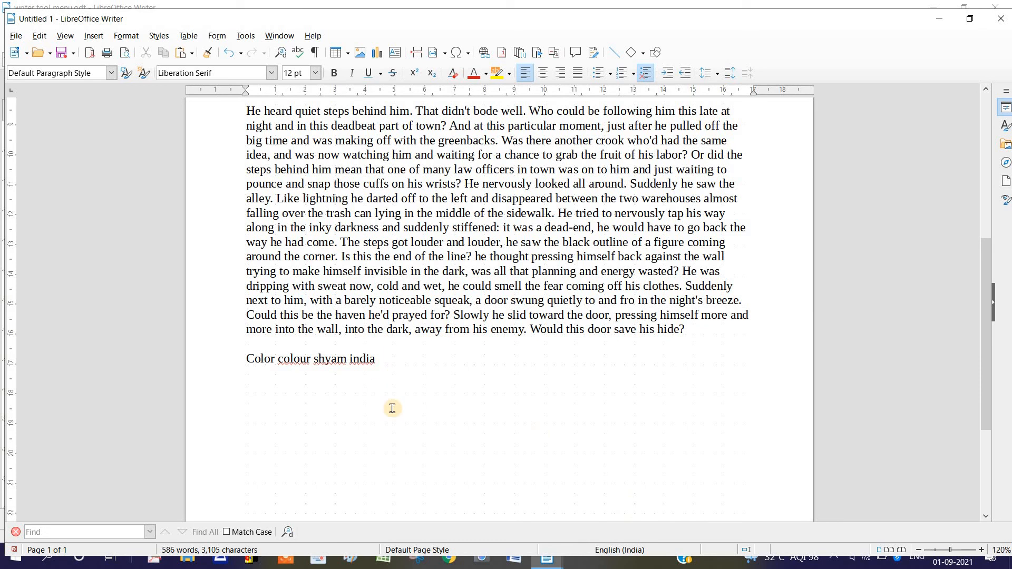
Create a new text document and, through the additional language options for the selection, set the language to English (USA) and the font size to 14 pt
{"action": "key", "text": "ctrl+n"}
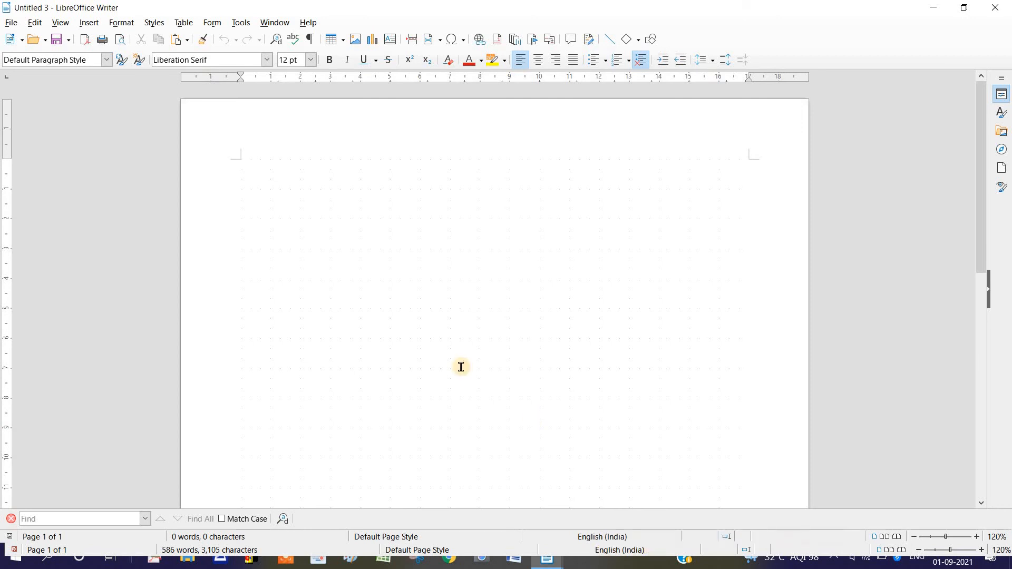
{"action": "left_click", "coordinate": [240, 24]}
{"action": "mouse_move", "coordinate": [253, 74]}
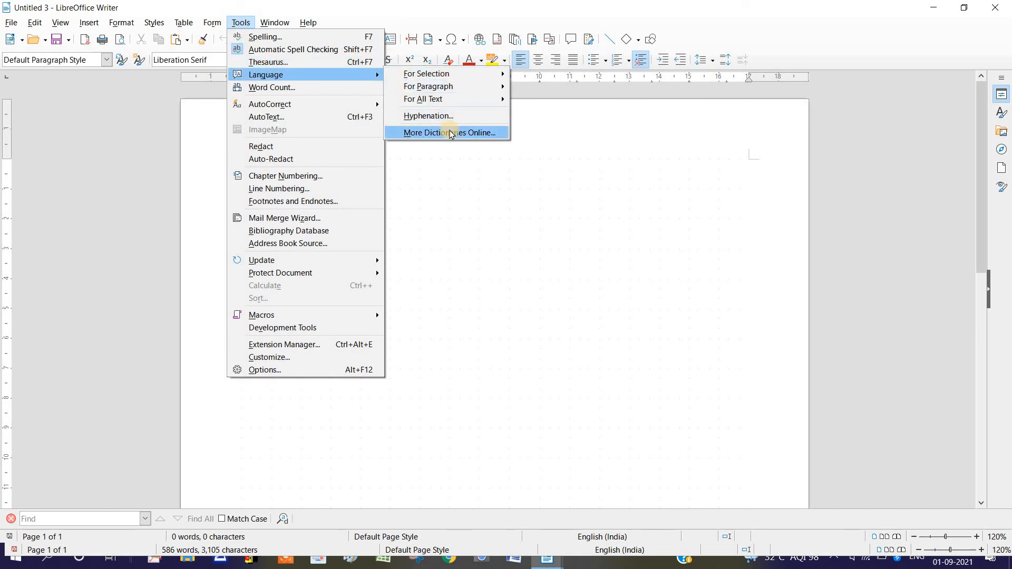
{"action": "mouse_move", "coordinate": [453, 74]}
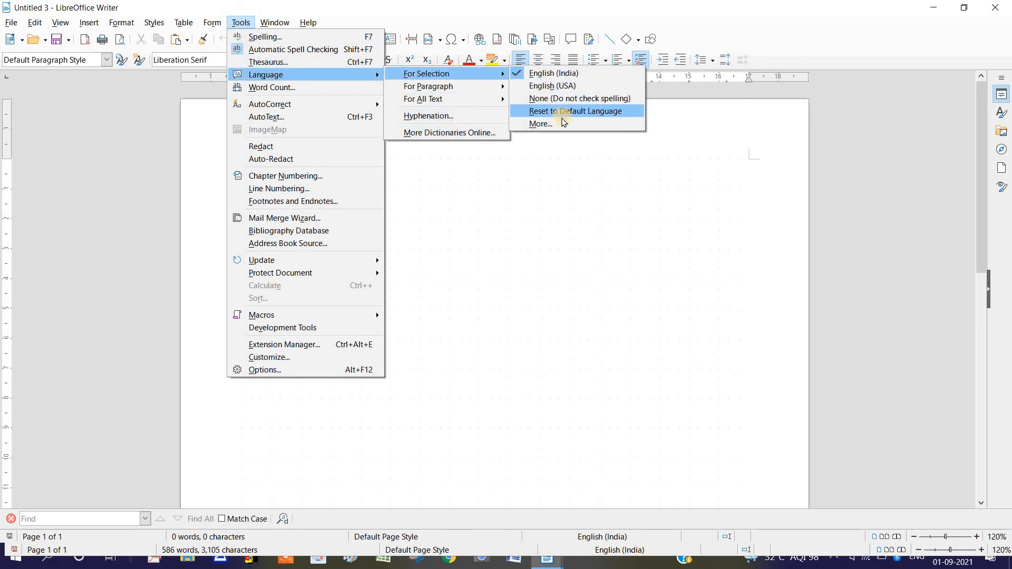
{"action": "left_click", "coordinate": [564, 123]}
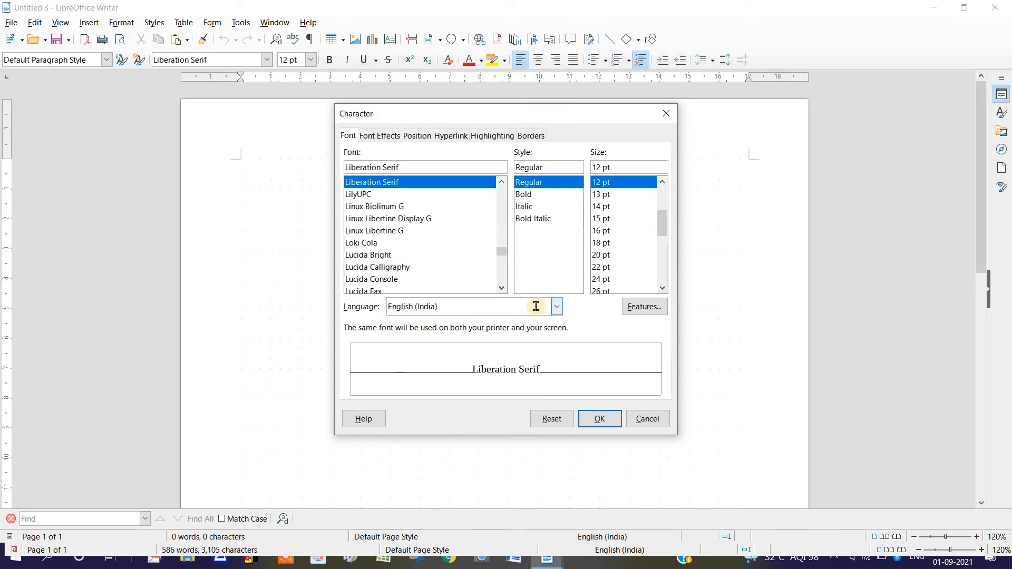
{"action": "left_click", "coordinate": [558, 308]}
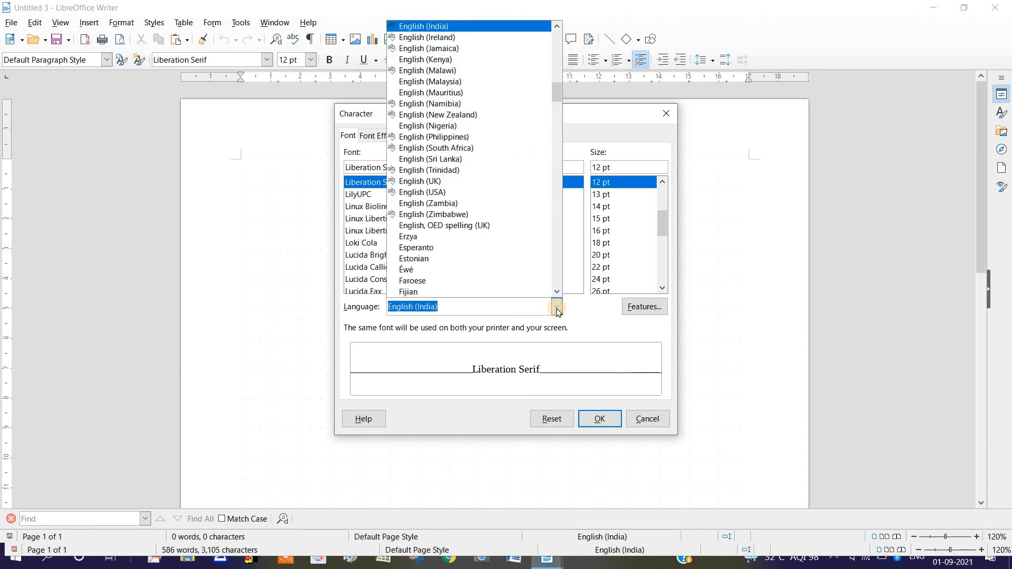
{"action": "left_click", "coordinate": [490, 191]}
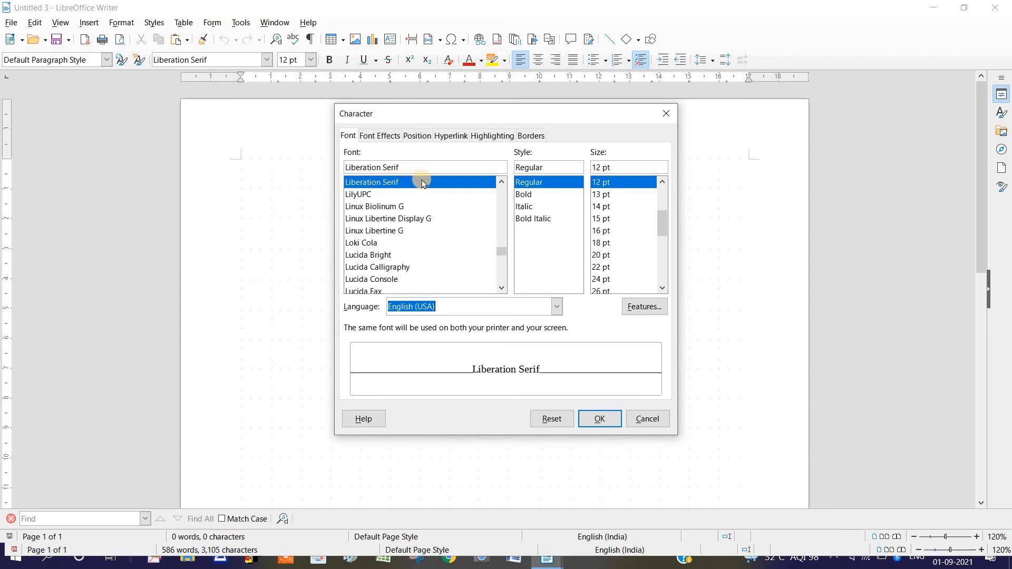
{"action": "left_click", "coordinate": [612, 207]}
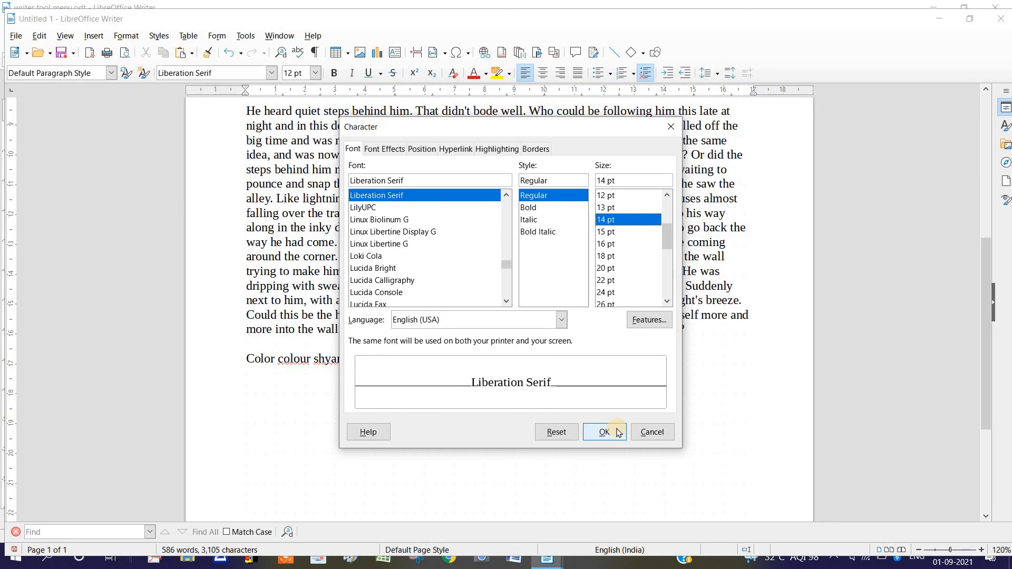
{"action": "left_click", "coordinate": [614, 419]}
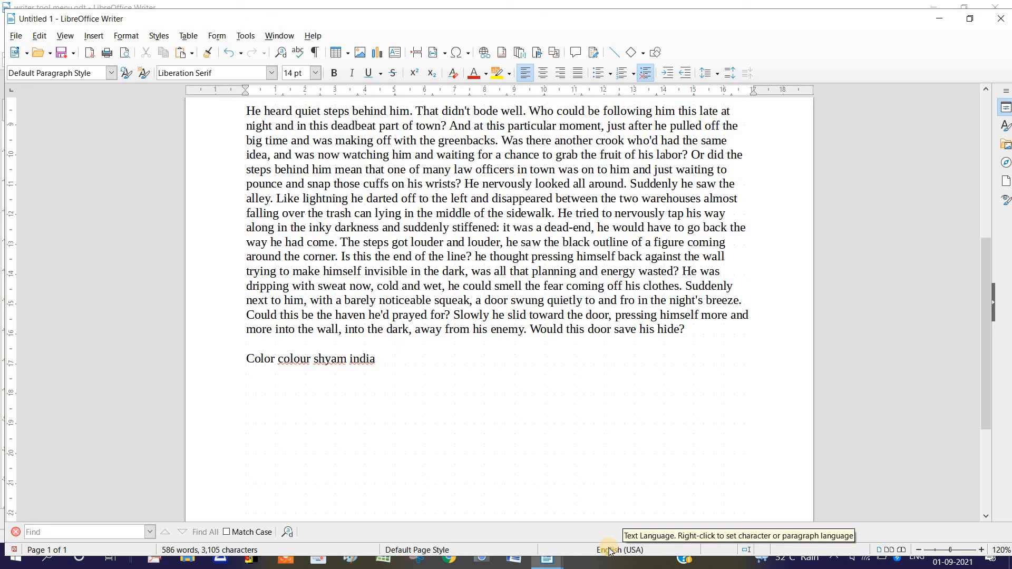
Check the word and character statistics of the dummy text document with Word Count and close them
{"action": "left_click", "coordinate": [245, 37]}
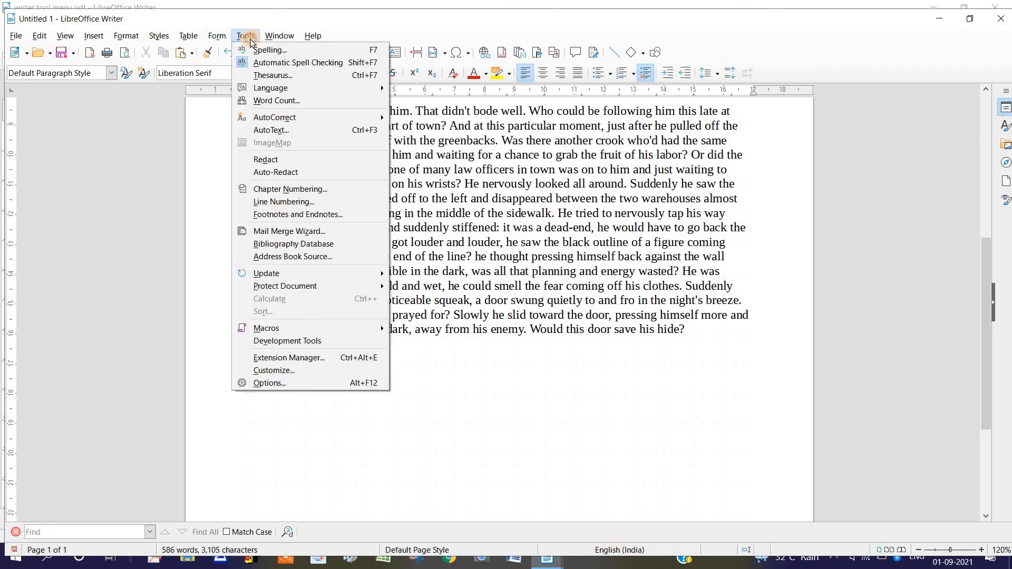
{"action": "left_click", "coordinate": [278, 100]}
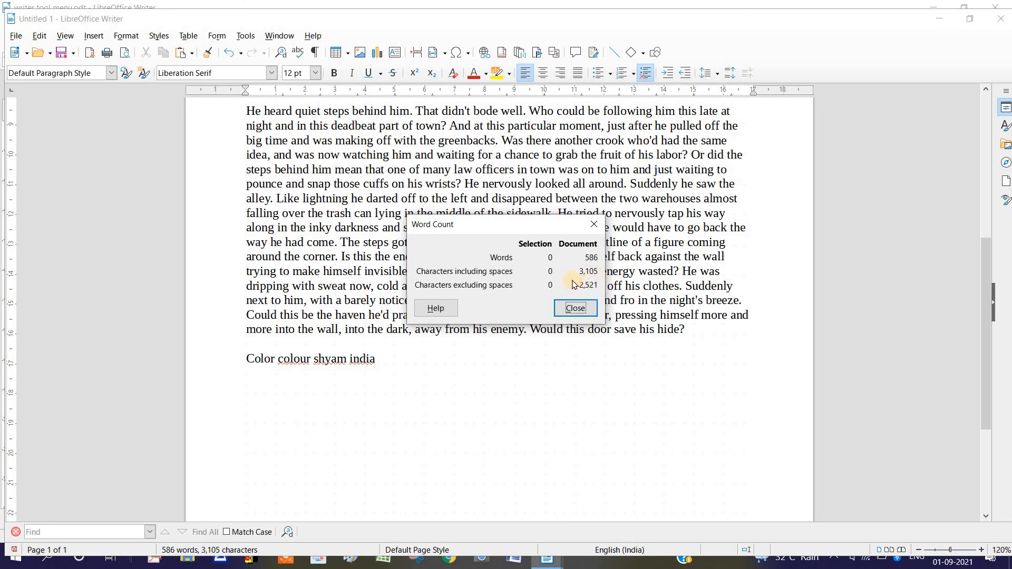
{"action": "left_click", "coordinate": [575, 308]}
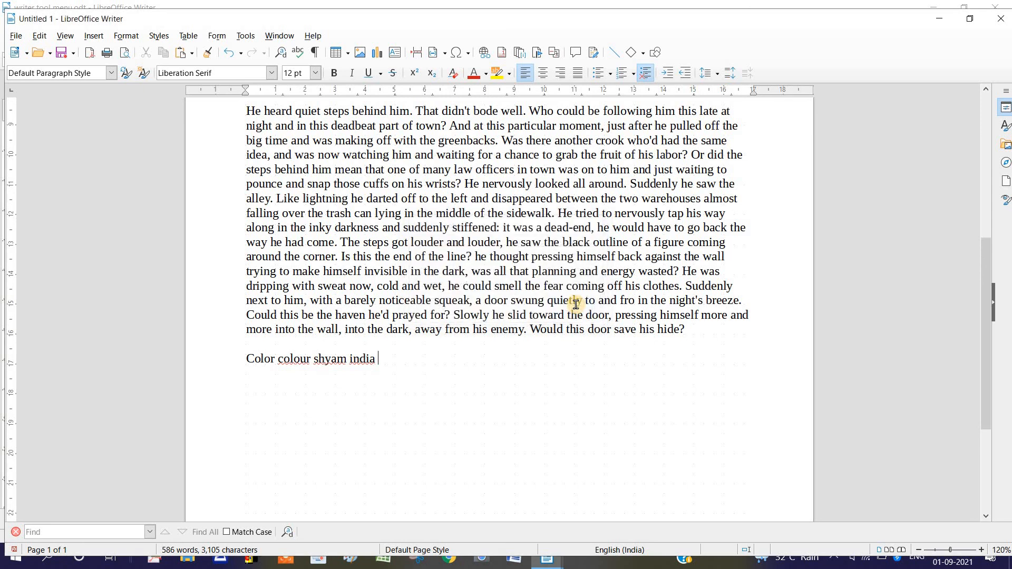
{"action": "left_click", "coordinate": [245, 35]}
{"action": "mouse_move", "coordinate": [273, 88]}
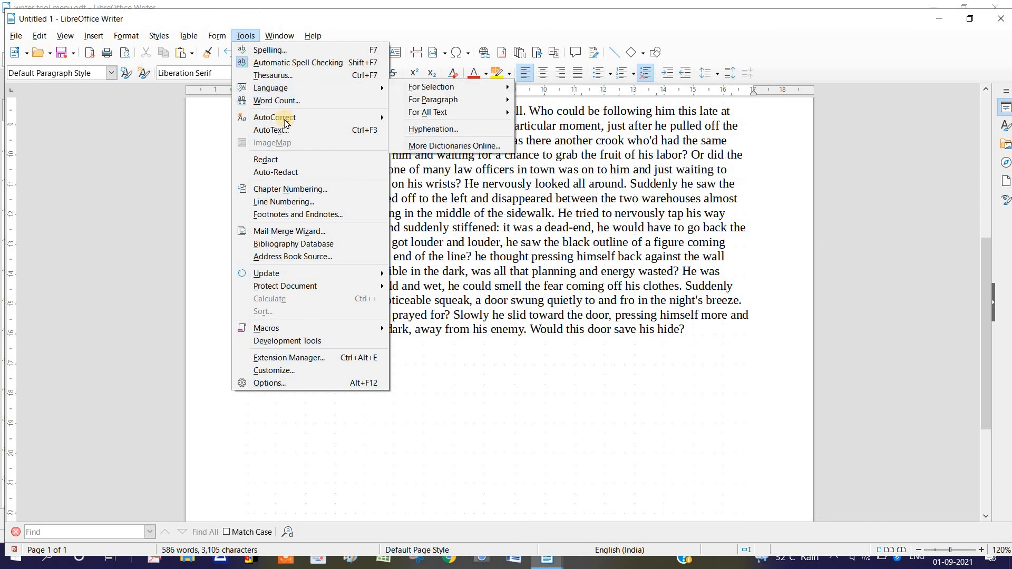
{"action": "left_click", "coordinate": [457, 241]}
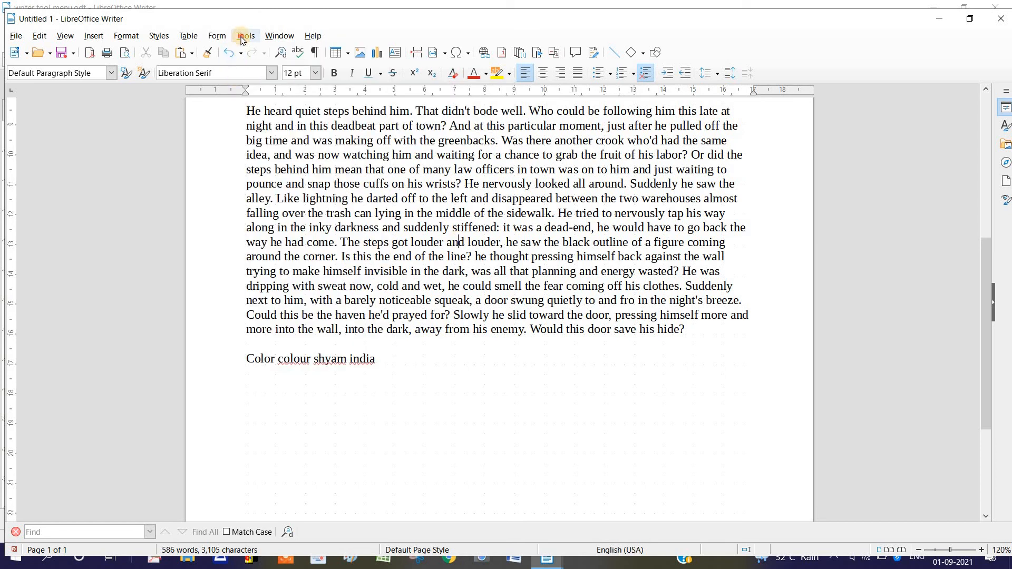
{"action": "left_click", "coordinate": [245, 36]}
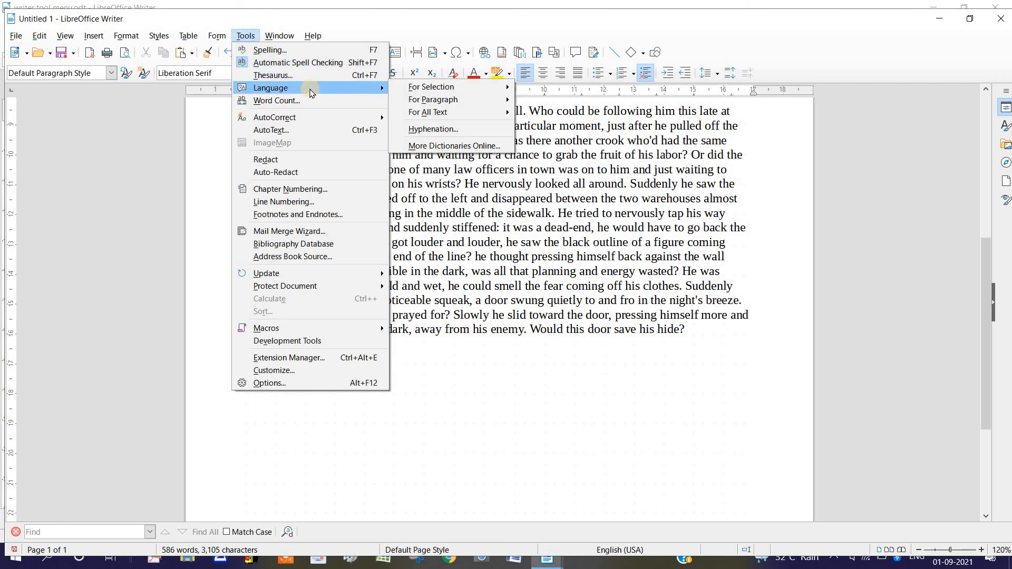
{"action": "key", "text": "Escape"}
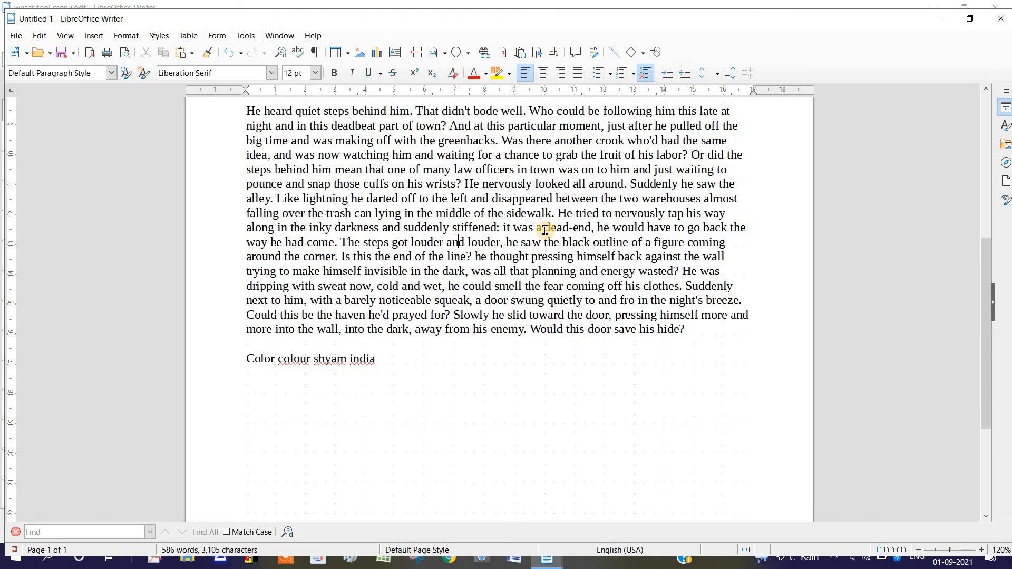
Close the dummy text document without saving its changes and return to the Tools menu notes
{"action": "left_click", "coordinate": [1000, 19]}
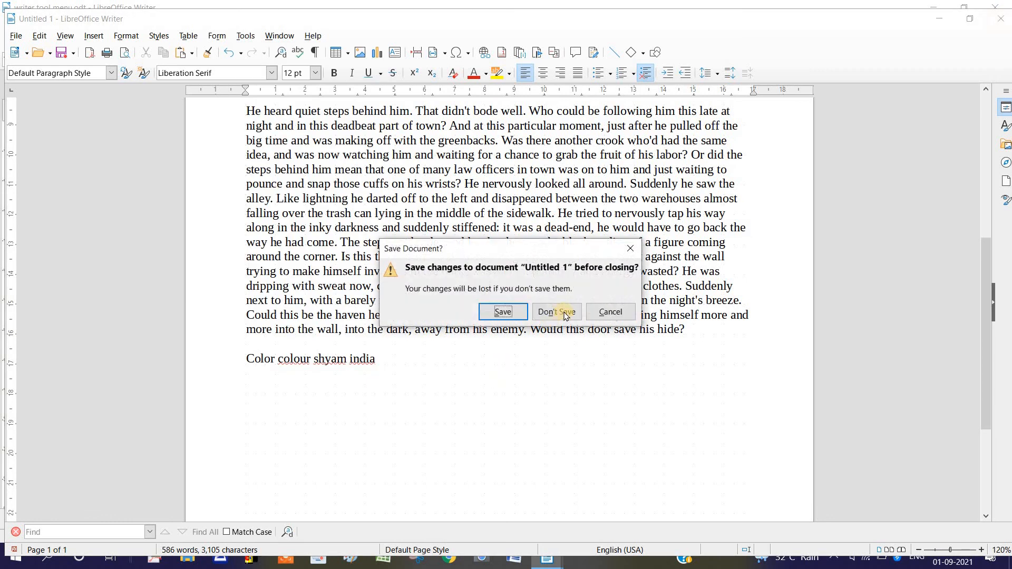
{"action": "left_click", "coordinate": [563, 312]}
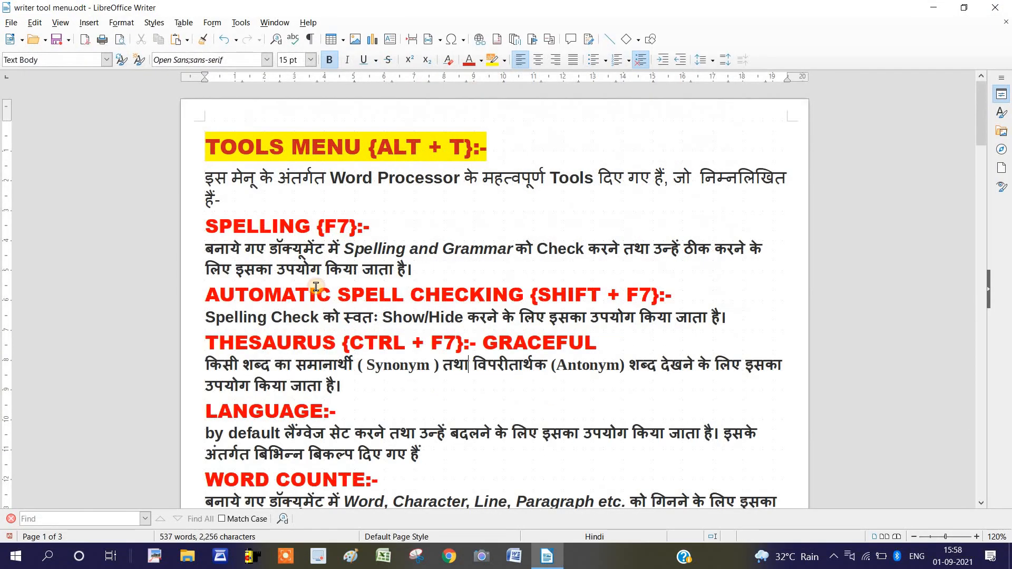